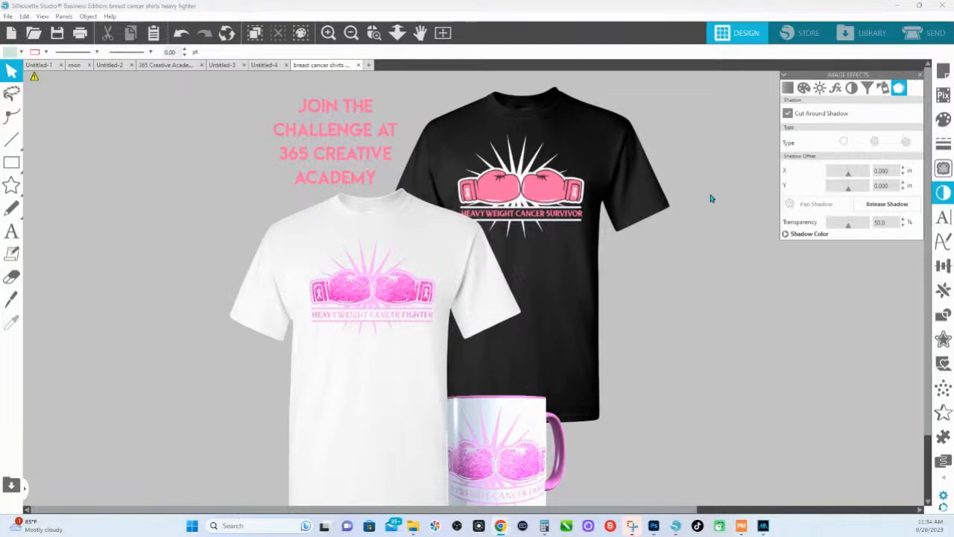
Step: Move the "JOIN THE CHALLENGE AT 365 CREATIVE ACADEMY" text clear of the mockups, and start saving the selected shirts and mug to the hard drive
{"action": "left_click_drag", "start_coordinate": [320, 127], "coordinate": [130, 104]}
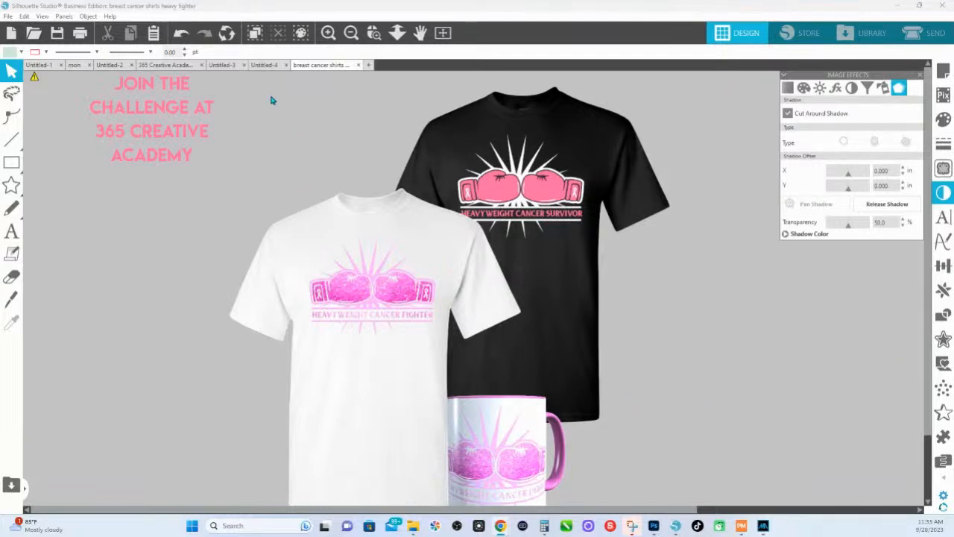
{"action": "left_click_drag", "start_coordinate": [290, 101], "coordinate": [618, 355]}
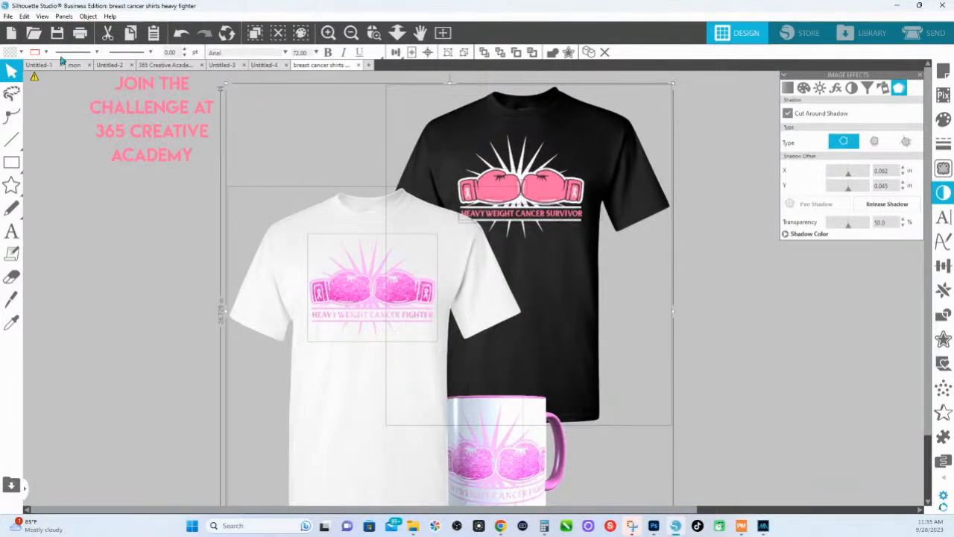
{"action": "left_click", "coordinate": [7, 16]}
{"action": "mouse_move", "coordinate": [35, 122]}
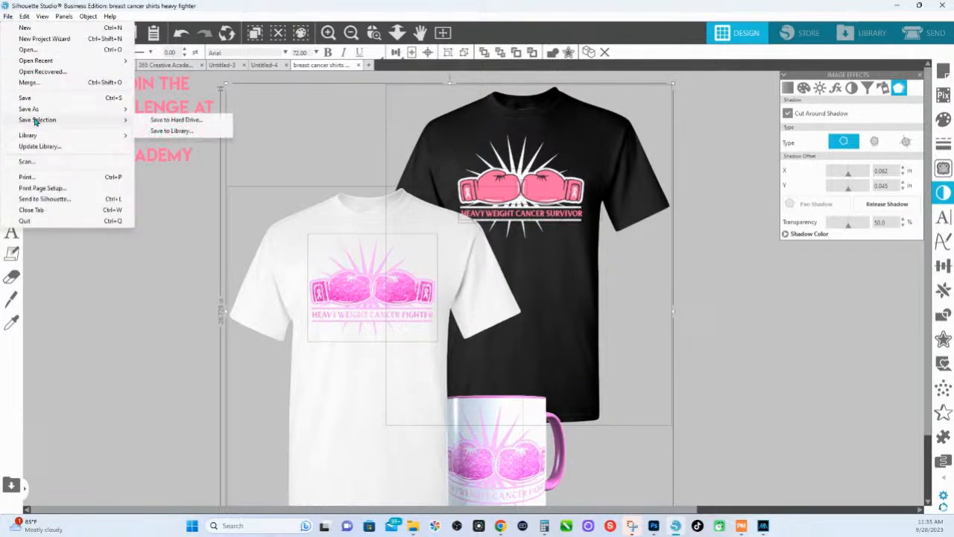
{"action": "left_click", "coordinate": [155, 120]}
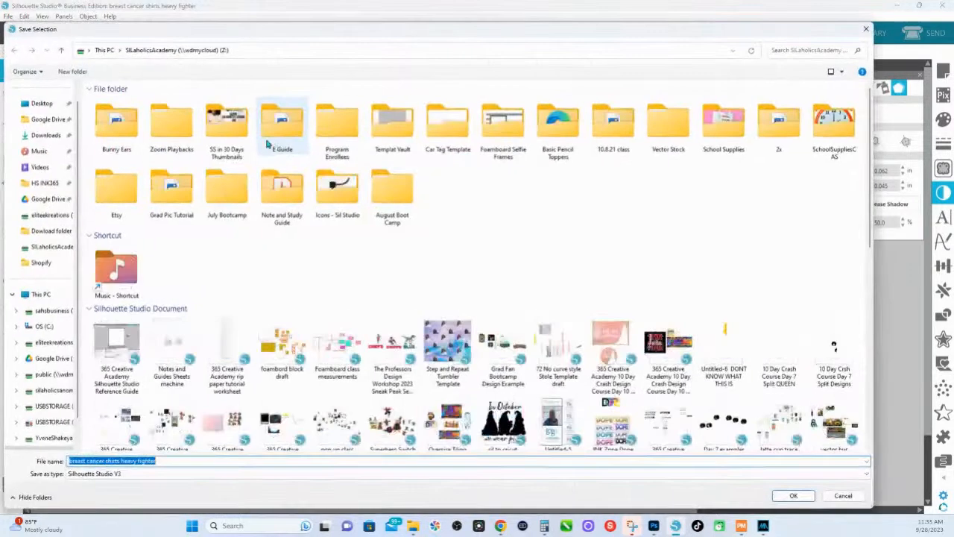
Step: Export the selection as a PNG named "breast cancer shirts heavy fighter thumbnail pic" with a transparent background
{"action": "left_click", "coordinate": [175, 462]}
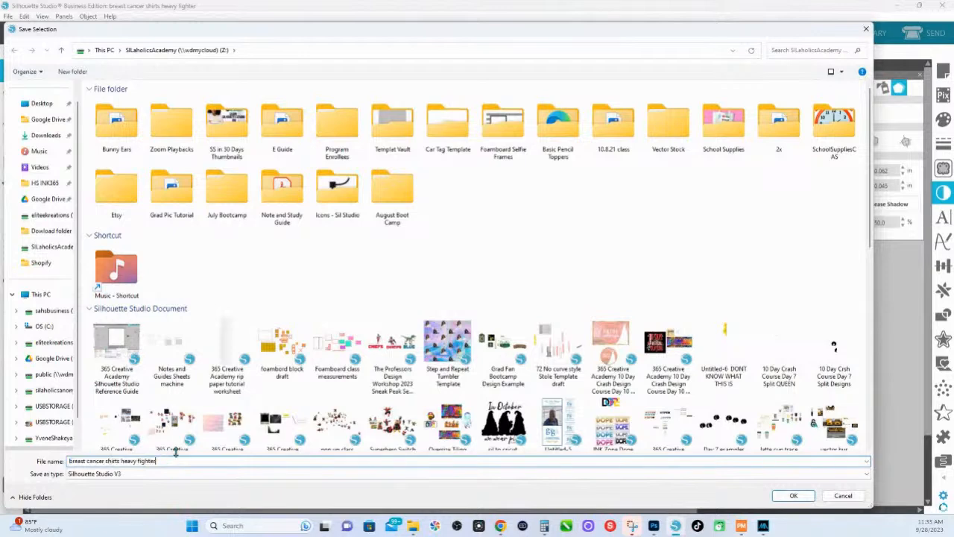
{"action": "type", "text": "thumbnail pic"}
{"action": "left_click", "coordinate": [94, 473]}
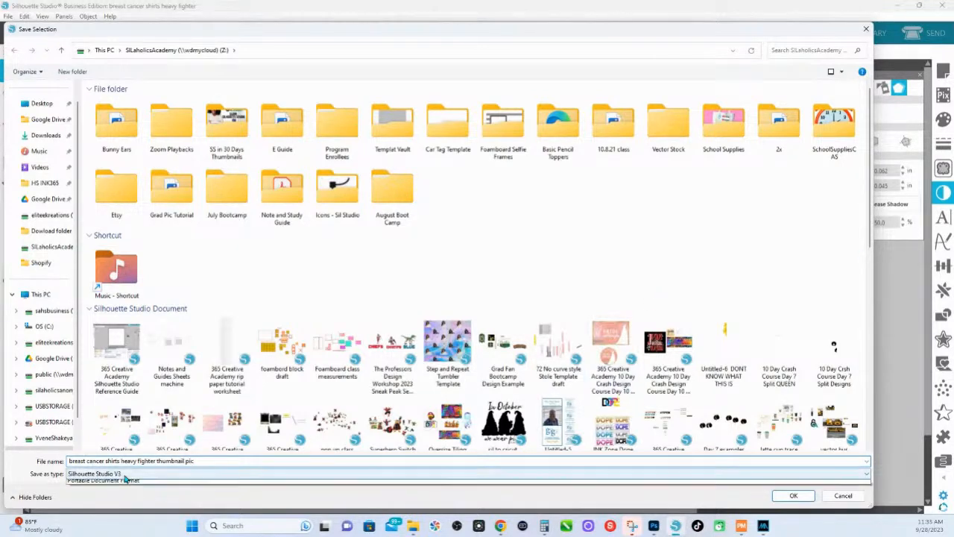
{"action": "left_click", "coordinate": [92, 511]}
{"action": "left_click", "coordinate": [793, 495]}
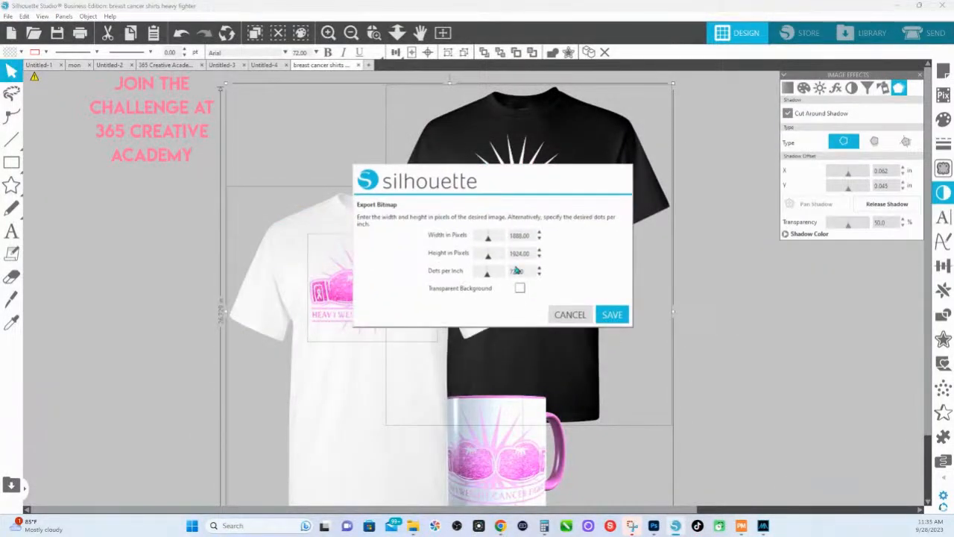
{"action": "left_click", "coordinate": [521, 289]}
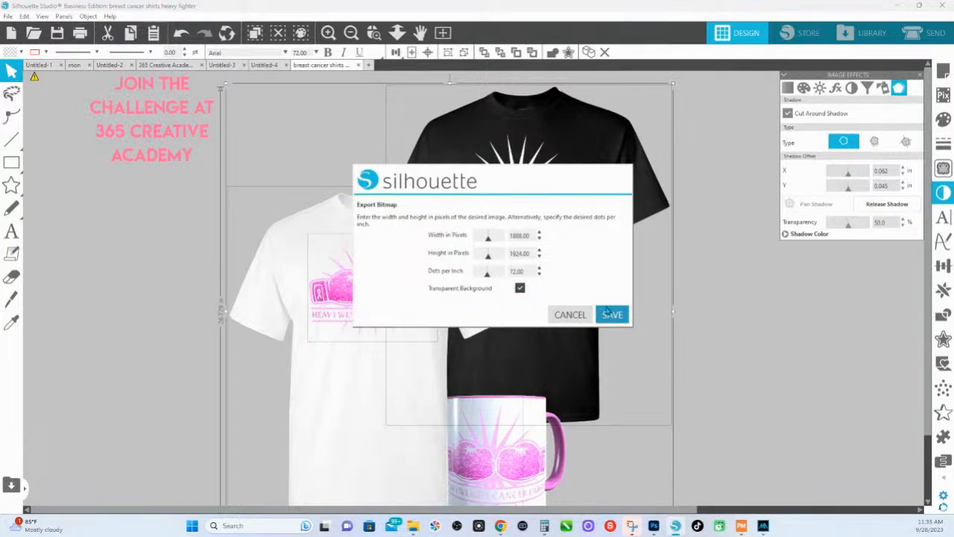
{"action": "left_click", "coordinate": [615, 320]}
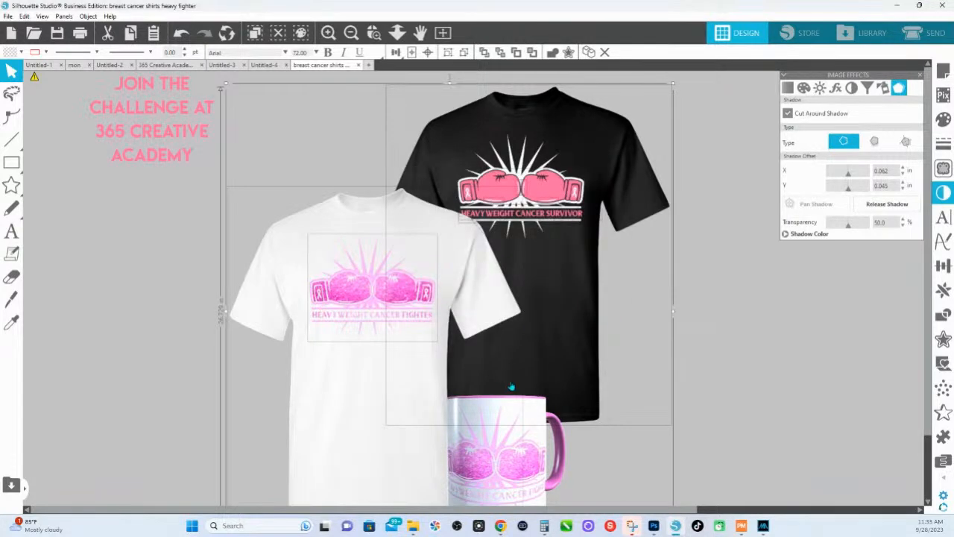
Step: Clear the group selection and select only the pink-handled mug mockup
{"action": "scroll", "coordinate": [485, 421], "scroll_direction": "down", "scroll_amount": 2}
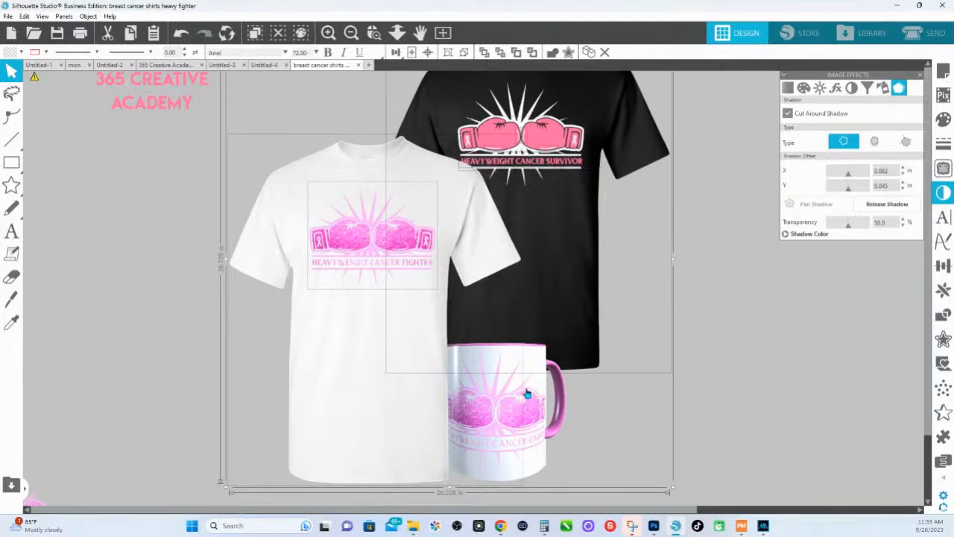
{"action": "left_click", "coordinate": [656, 401]}
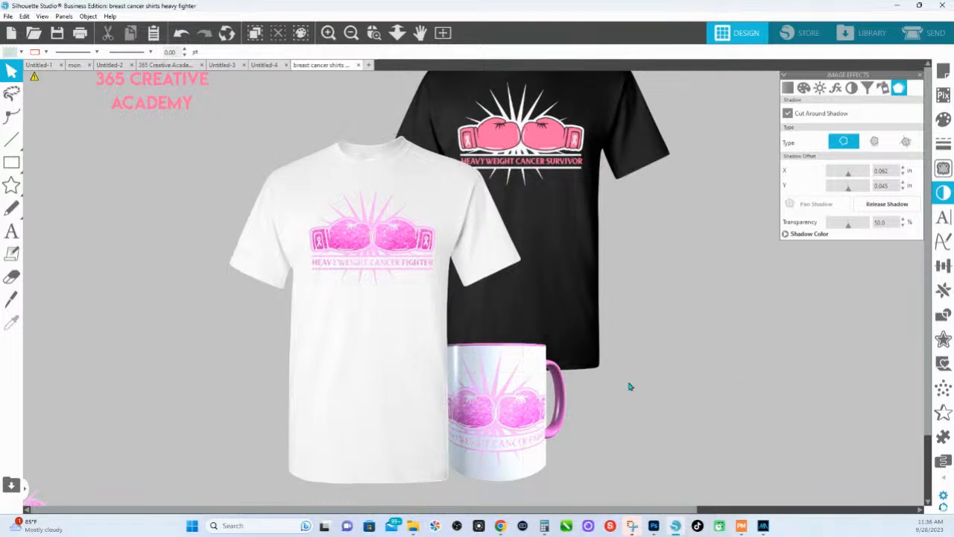
{"action": "left_click", "coordinate": [481, 384]}
{"action": "left_click_drag", "start_coordinate": [481, 384], "coordinate": [471, 364]}
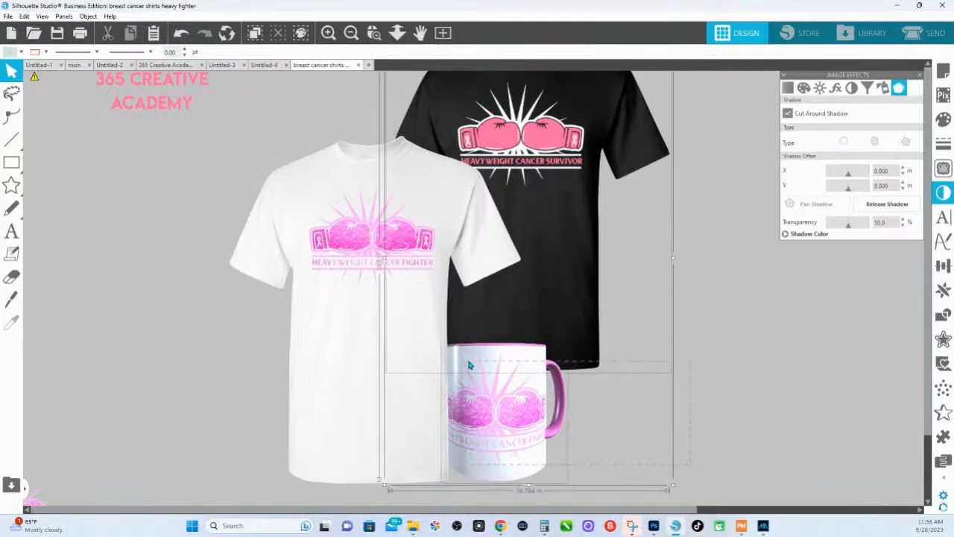
{"action": "left_click", "coordinate": [569, 424]}
{"action": "left_click", "coordinate": [504, 421]}
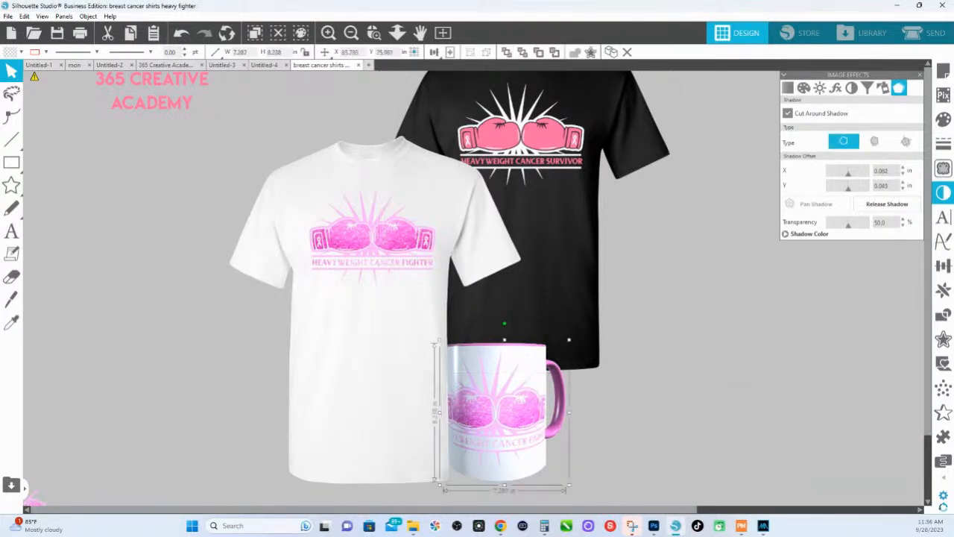
Step: Start saving the selected mug mockup to the hard drive in PNG format
{"action": "left_click", "coordinate": [7, 15]}
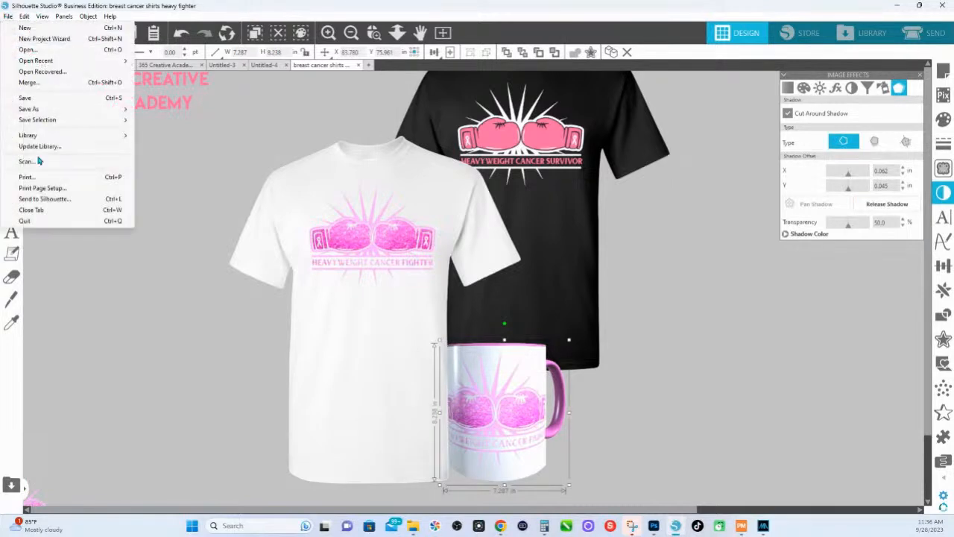
{"action": "mouse_move", "coordinate": [123, 120]}
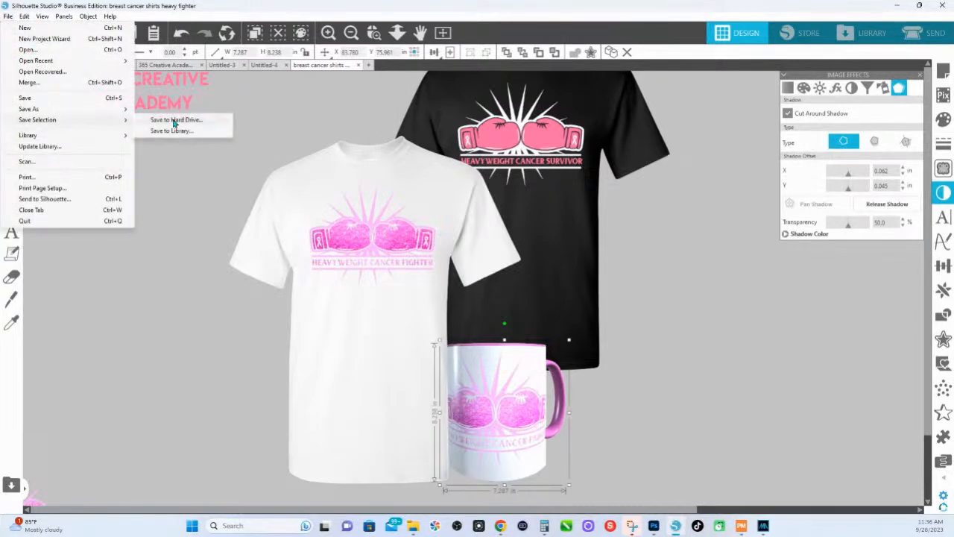
{"action": "left_click", "coordinate": [175, 122]}
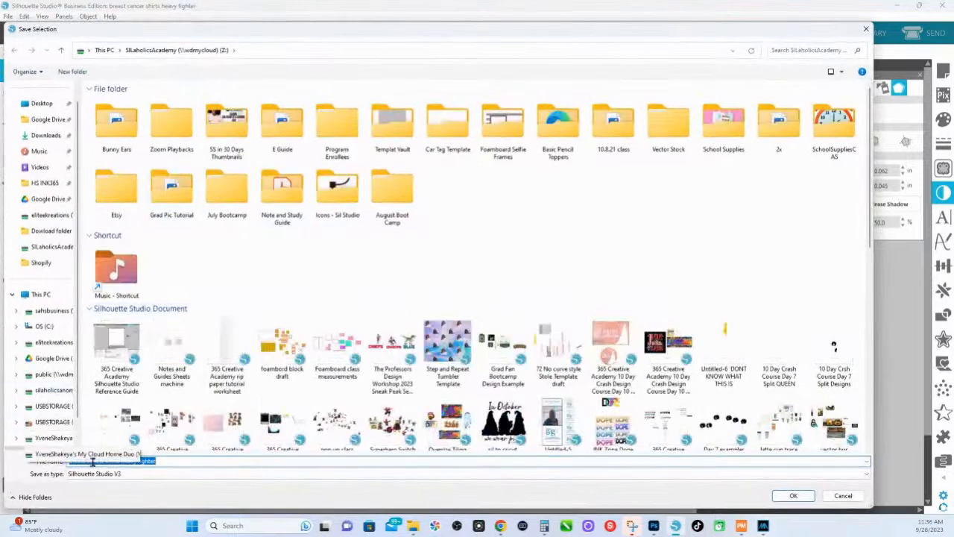
{"action": "left_click", "coordinate": [115, 475]}
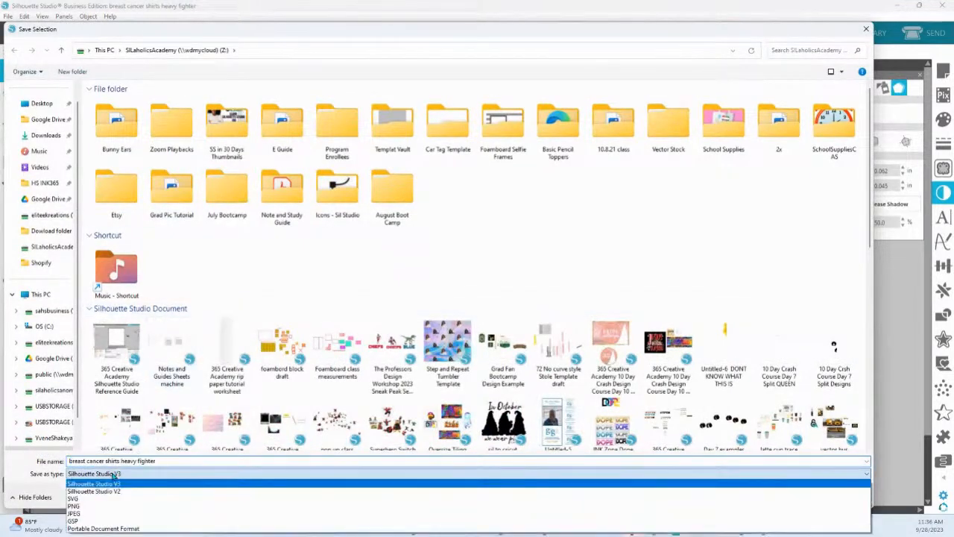
{"action": "left_click", "coordinate": [82, 506]}
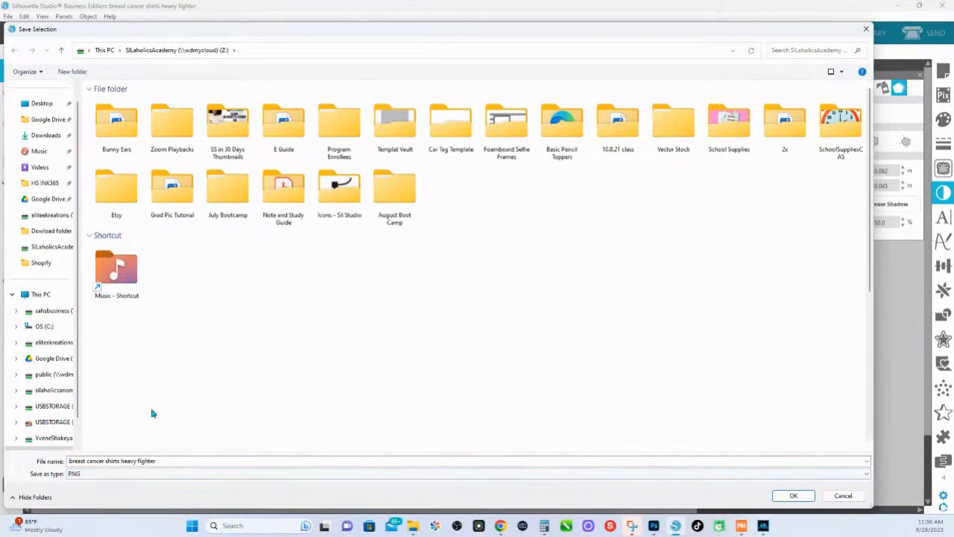
Step: Name the file "breast cancer shirts heavy fighter mug thumbnail pic" and export it at 150 dots per inch with a transparent background
{"action": "left_click", "coordinate": [127, 298]}
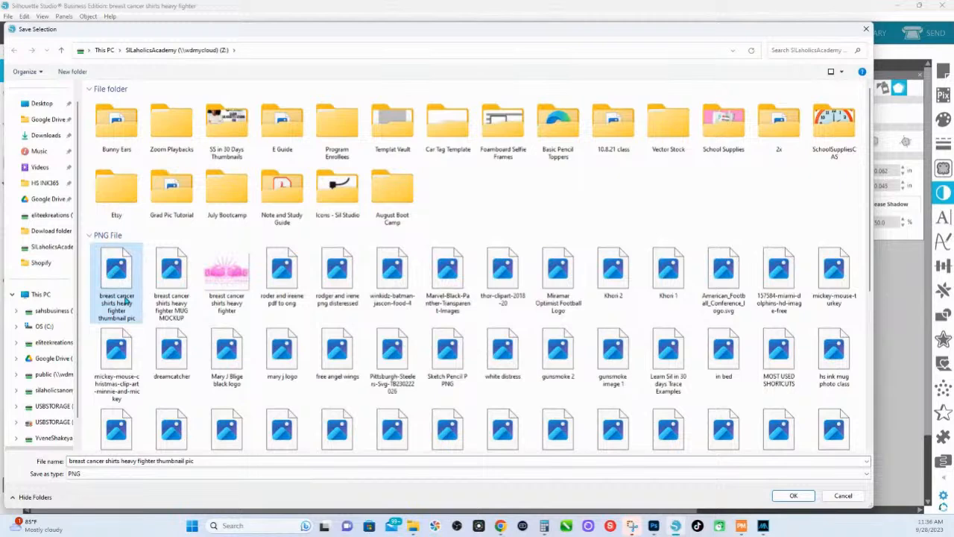
{"action": "left_click", "coordinate": [158, 461]}
{"action": "left_click", "coordinate": [157, 461]}
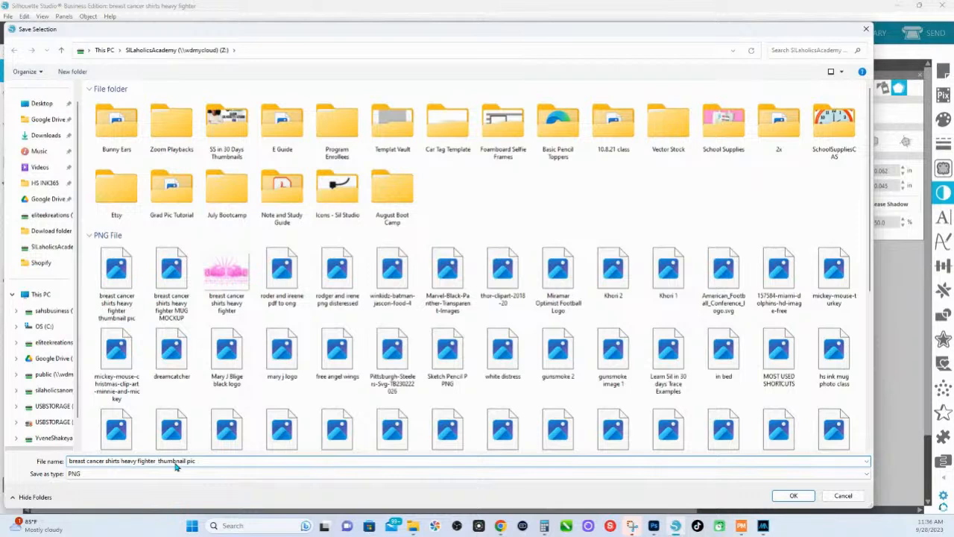
{"action": "key", "text": "BackSpace"}
{"action": "type", "text": "mug"}
{"action": "key", "text": "Return"}
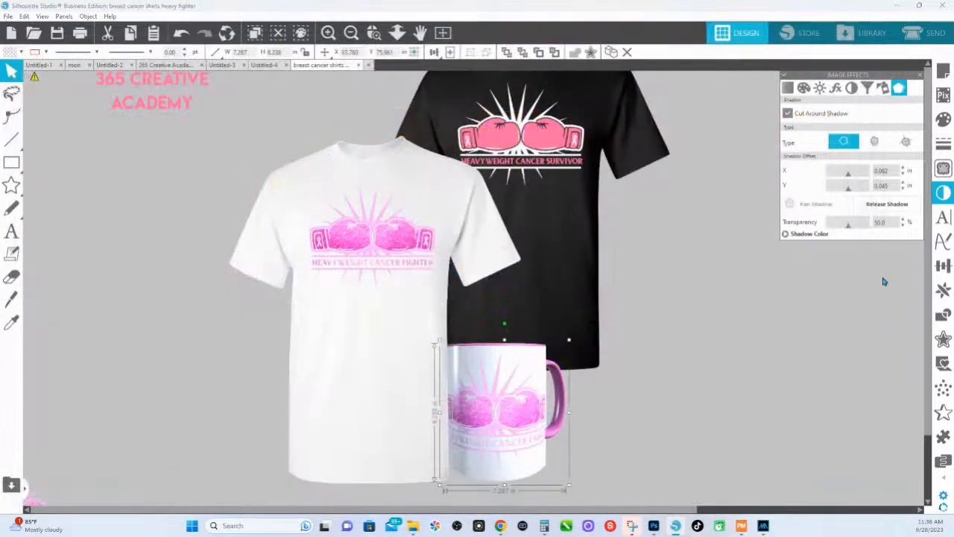
{"action": "left_click", "coordinate": [524, 301]}
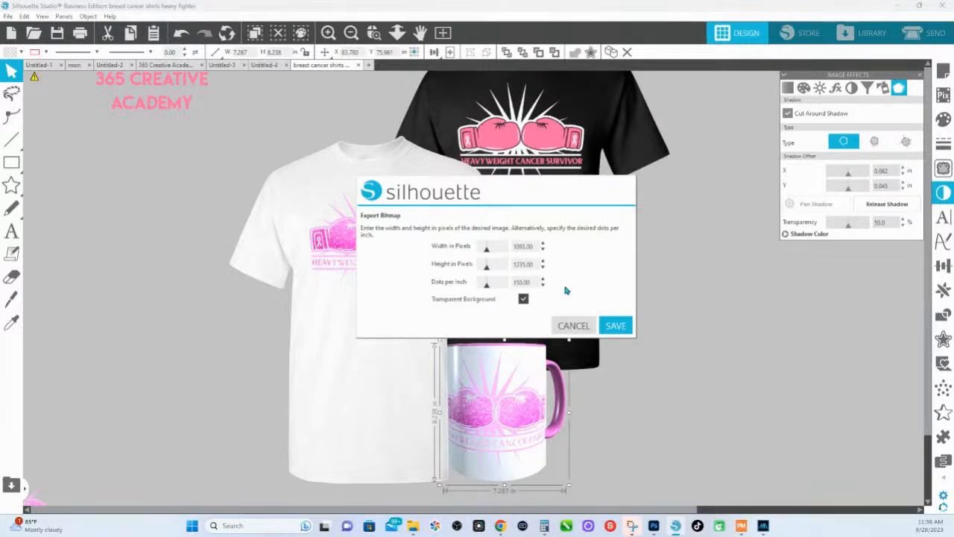
{"action": "left_click", "coordinate": [617, 327]}
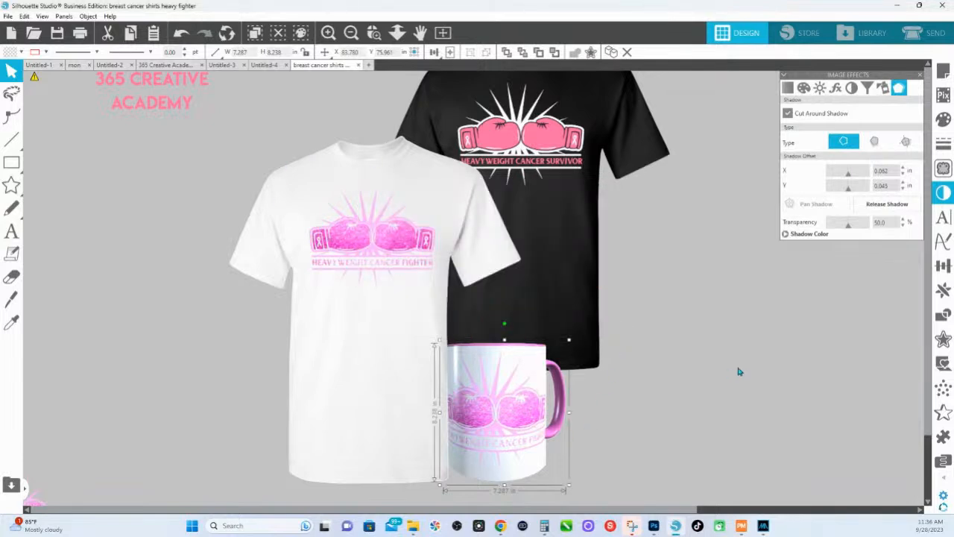
Step: Adjust the line colour of the pink textured background and select it together with the shirts and mug
{"action": "left_click", "coordinate": [397, 32]}
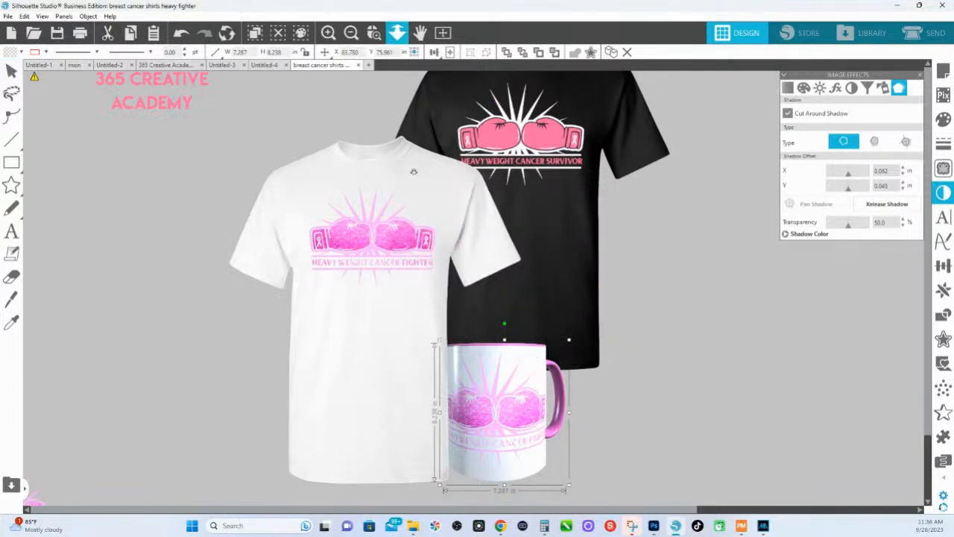
{"action": "left_click_drag", "start_coordinate": [122, 209], "coordinate": [702, 231]}
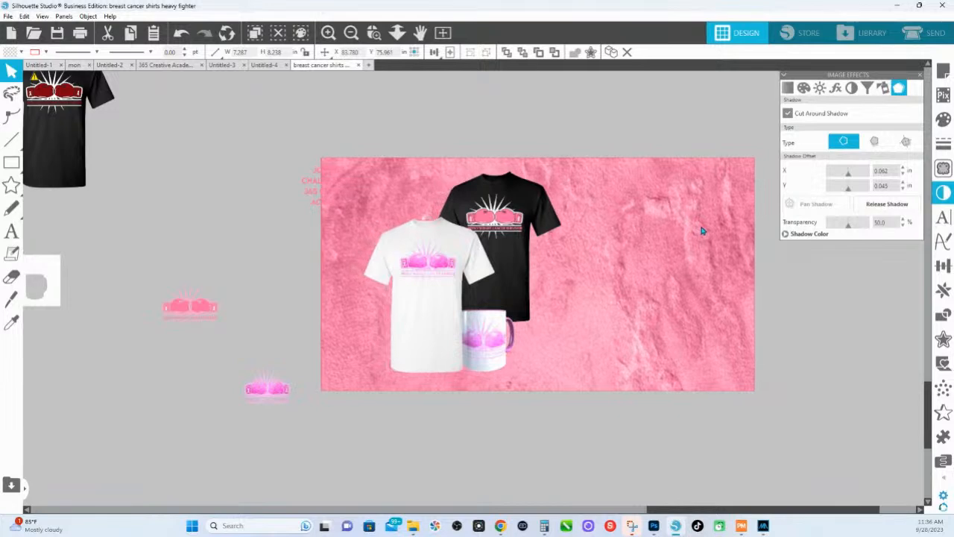
{"action": "left_click", "coordinate": [585, 227]}
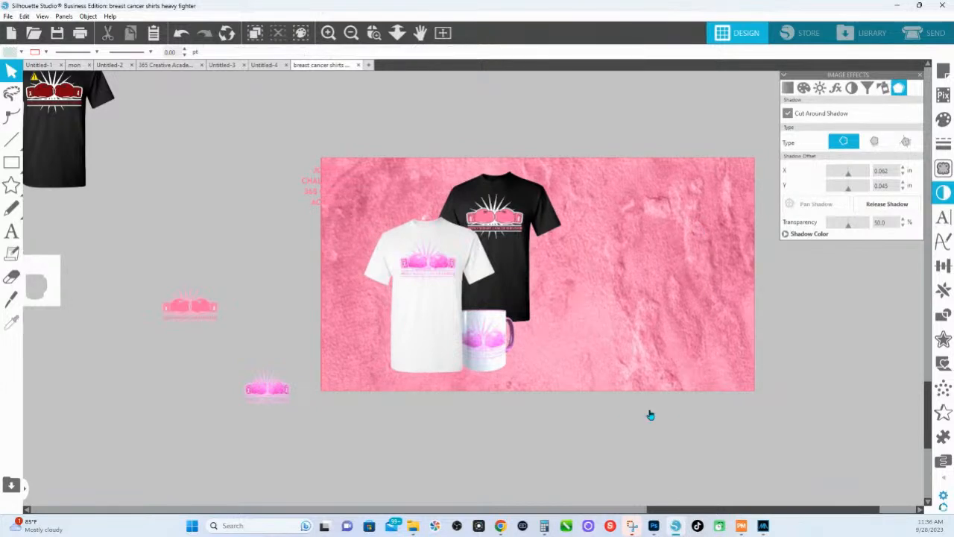
{"action": "left_click", "coordinate": [719, 380]}
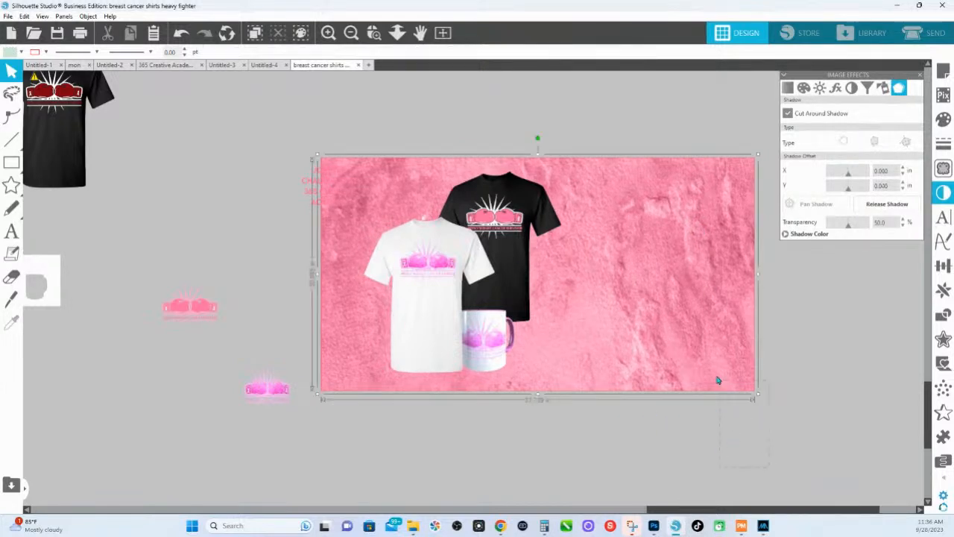
{"action": "left_click", "coordinate": [46, 53]}
{"action": "left_click", "coordinate": [52, 101]}
{"action": "left_click_drag", "start_coordinate": [691, 450], "coordinate": [471, 217]}
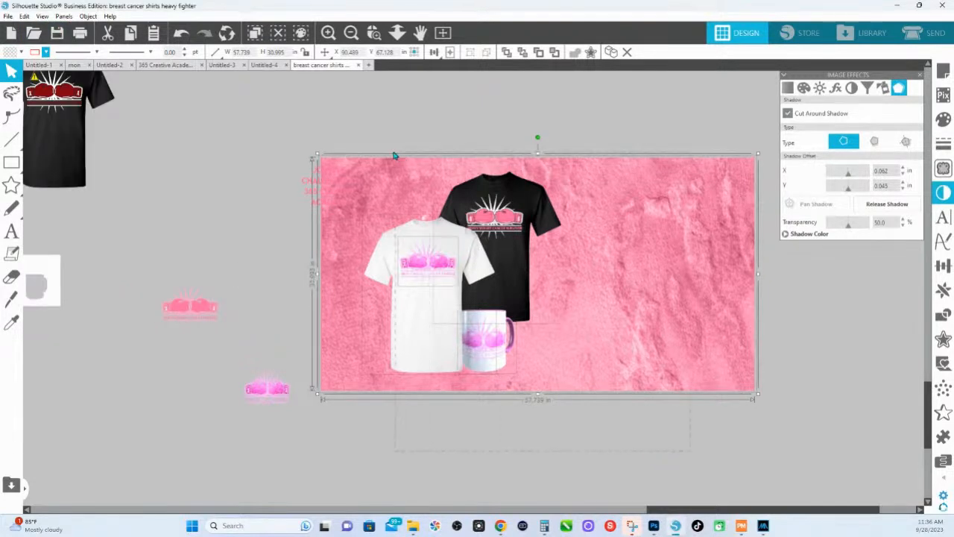
Step: Start saving the selected thumbnail composition to the hard drive in JPEG format
{"action": "left_click", "coordinate": [7, 16]}
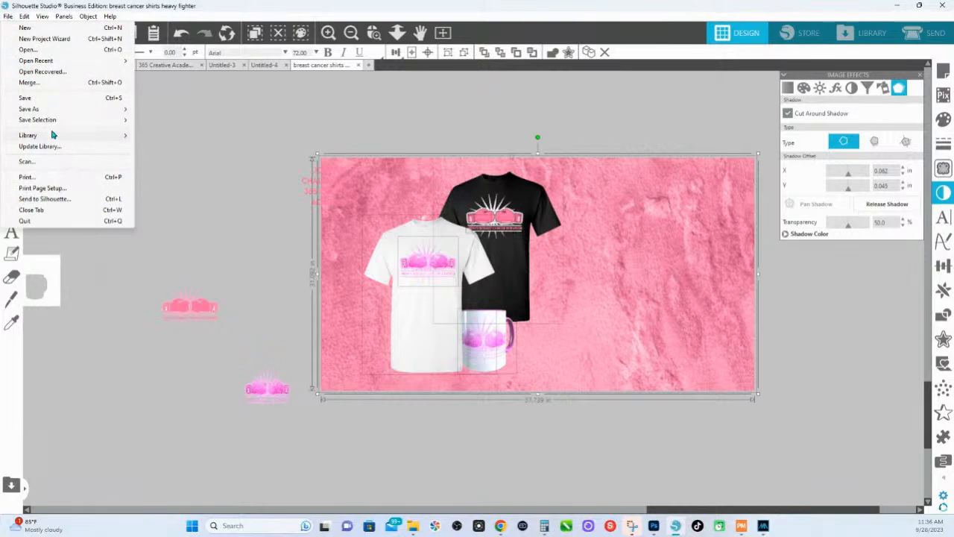
{"action": "mouse_move", "coordinate": [133, 127]}
{"action": "left_click", "coordinate": [170, 122]}
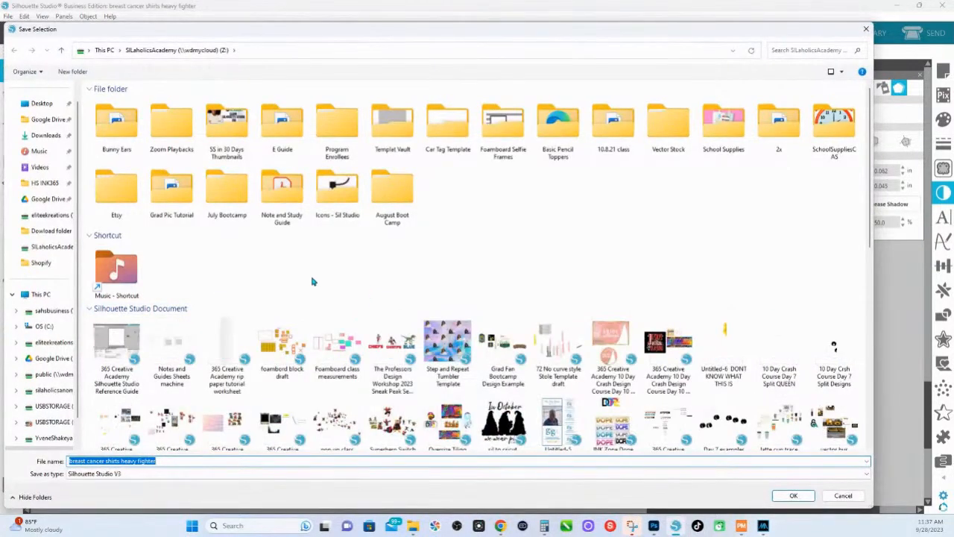
{"action": "left_click", "coordinate": [139, 476]}
{"action": "left_click", "coordinate": [142, 513]}
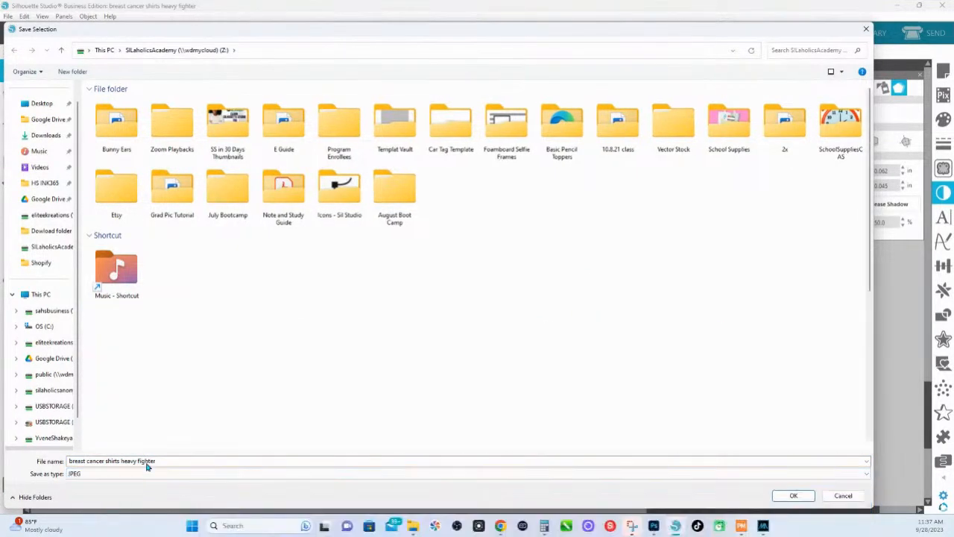
Step: Reuse the existing PNG's name "breast cancer shirts heavy fighter thumbnail pic" for the file and set the format to JPEG
{"action": "left_click", "coordinate": [112, 474]}
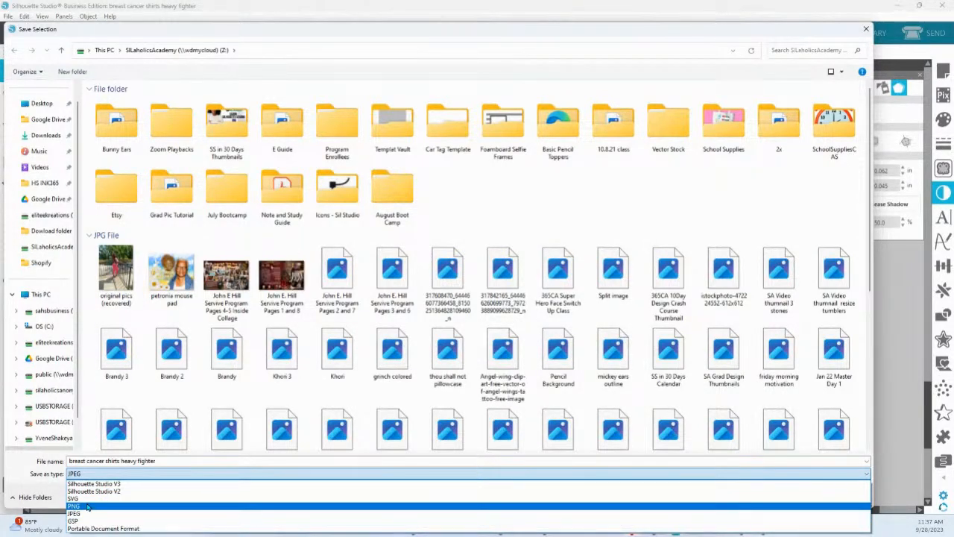
{"action": "left_click", "coordinate": [88, 507]}
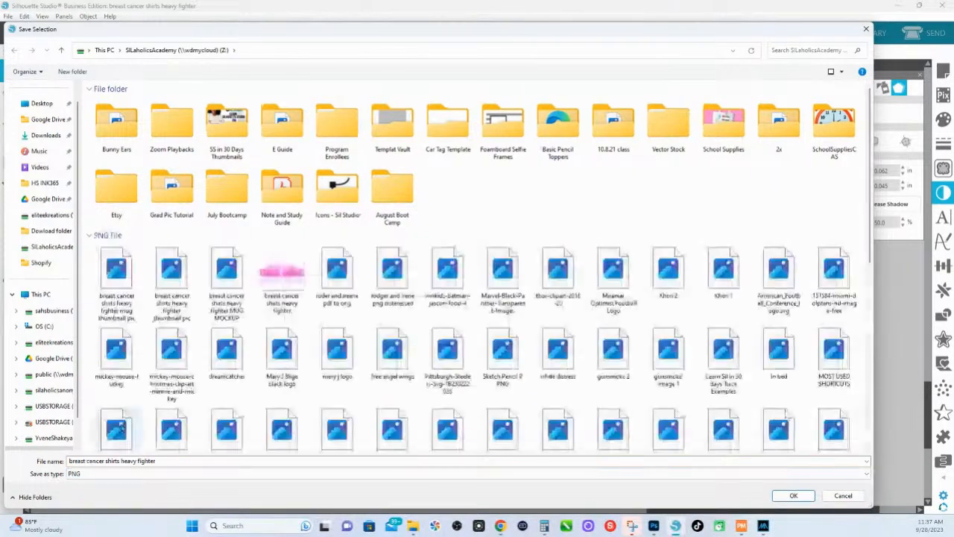
{"action": "left_click", "coordinate": [172, 268]}
{"action": "left_click", "coordinate": [132, 472]}
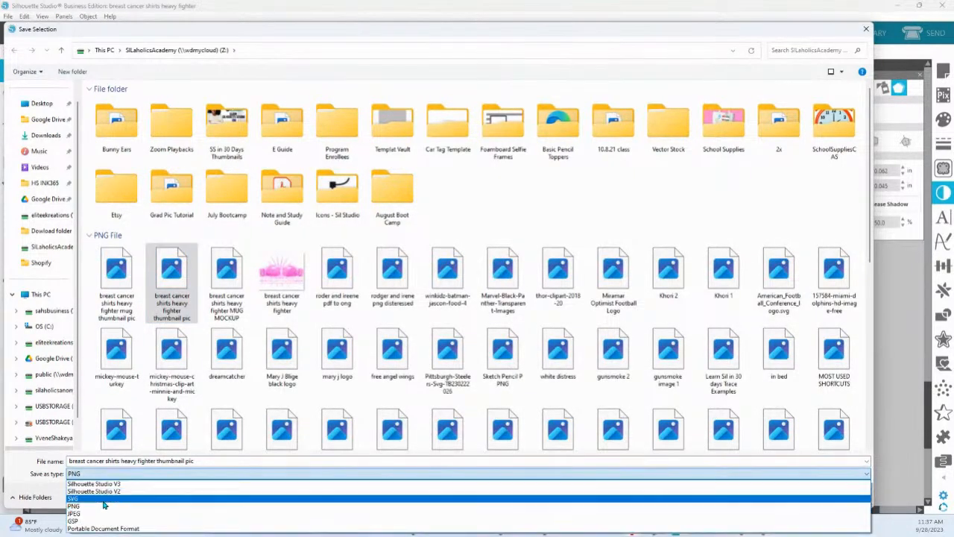
{"action": "left_click", "coordinate": [97, 514]}
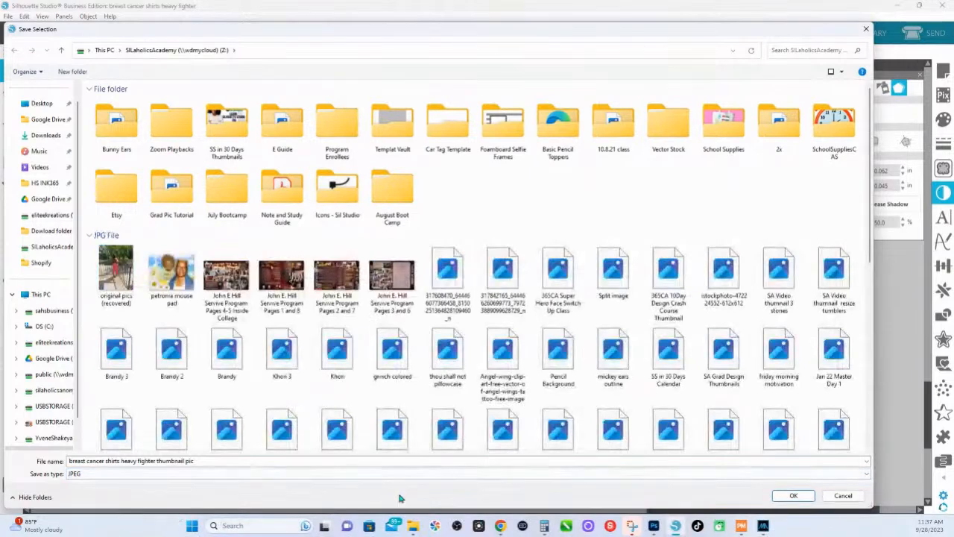
Step: Decline replacing the existing PNG, re-enter the end of the thumbnail file name, and export the composition as a JPEG with the default bitmap settings
{"action": "left_click", "coordinate": [793, 496]}
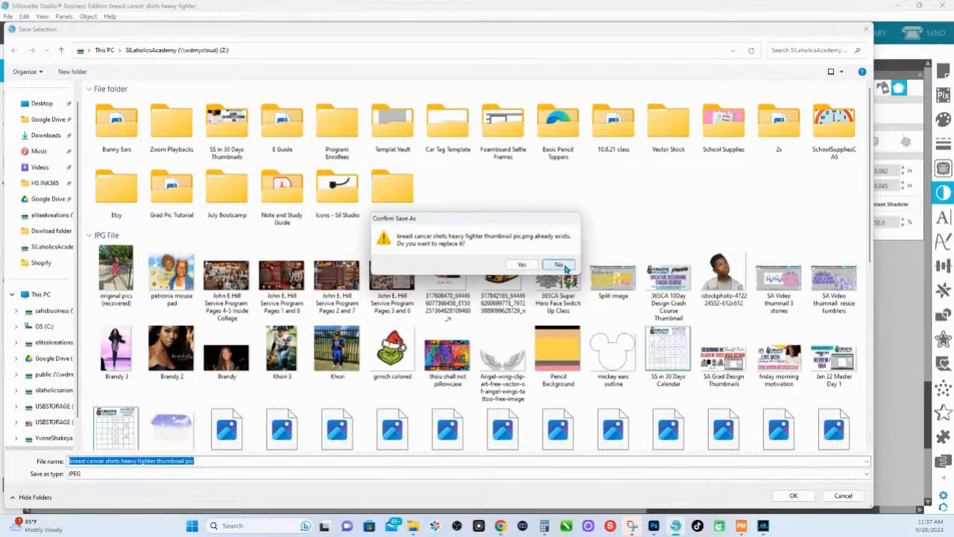
{"action": "left_click", "coordinate": [564, 269]}
{"action": "left_click", "coordinate": [209, 461]}
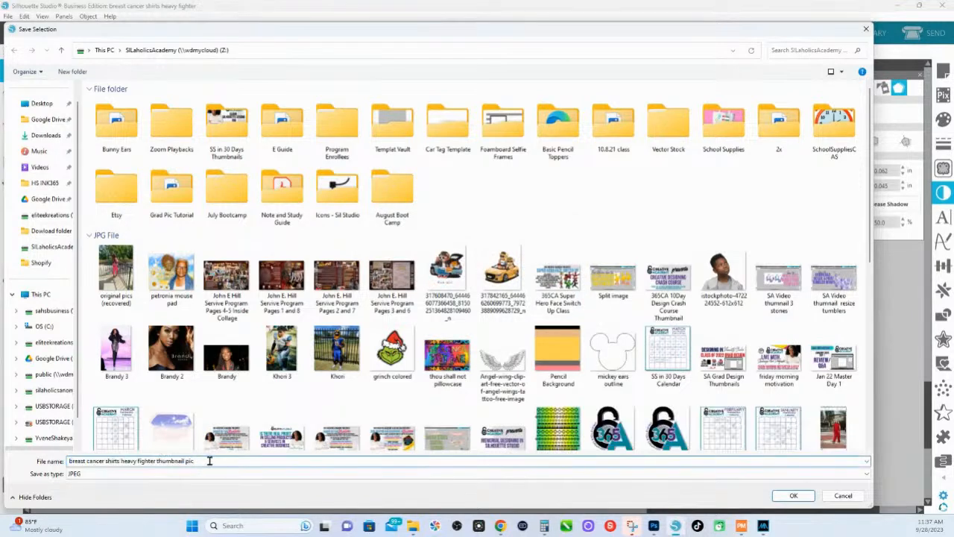
{"action": "key", "text": "BackSpace"}
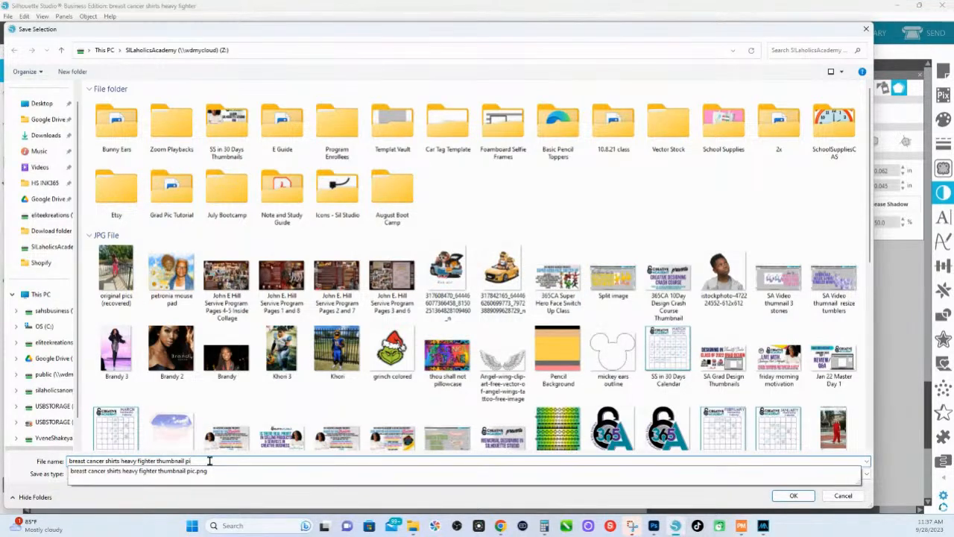
{"action": "type", "text": "c"}
{"action": "left_click", "coordinate": [210, 461]}
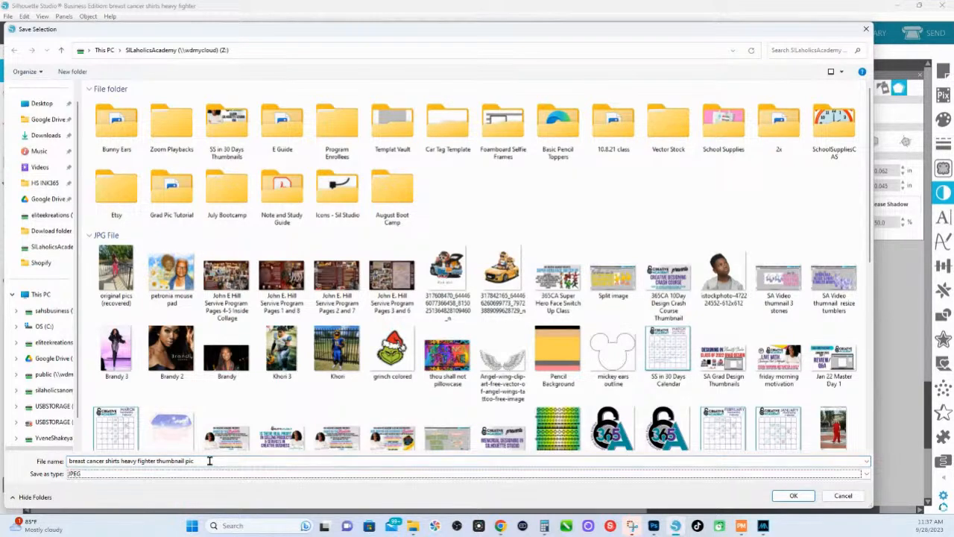
{"action": "left_click", "coordinate": [793, 496]}
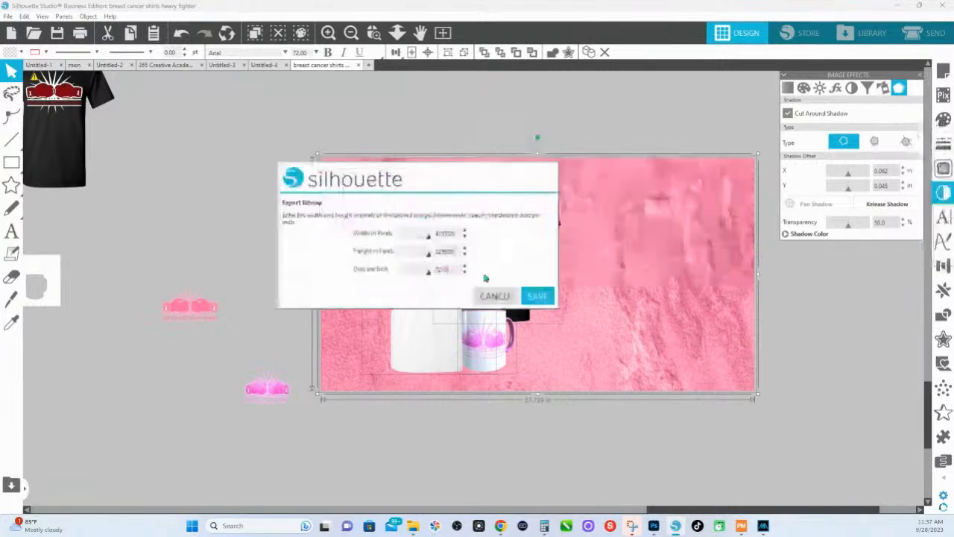
{"action": "left_click", "coordinate": [537, 295]}
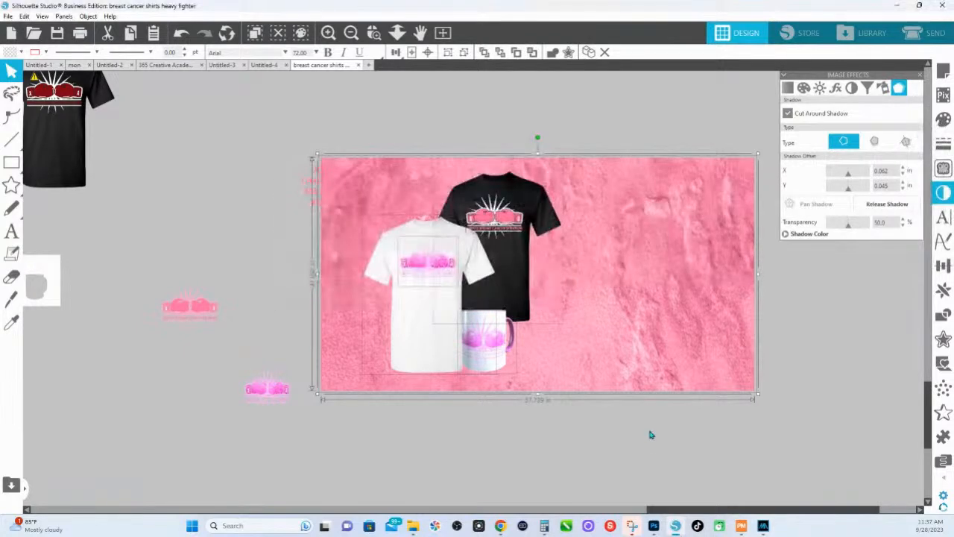
Step: Switch to Photoshop, place the transparent shirts thumbnail image as embedded, and position it over the left side of Artboard 1 copy 4
{"action": "left_click", "coordinate": [654, 526]}
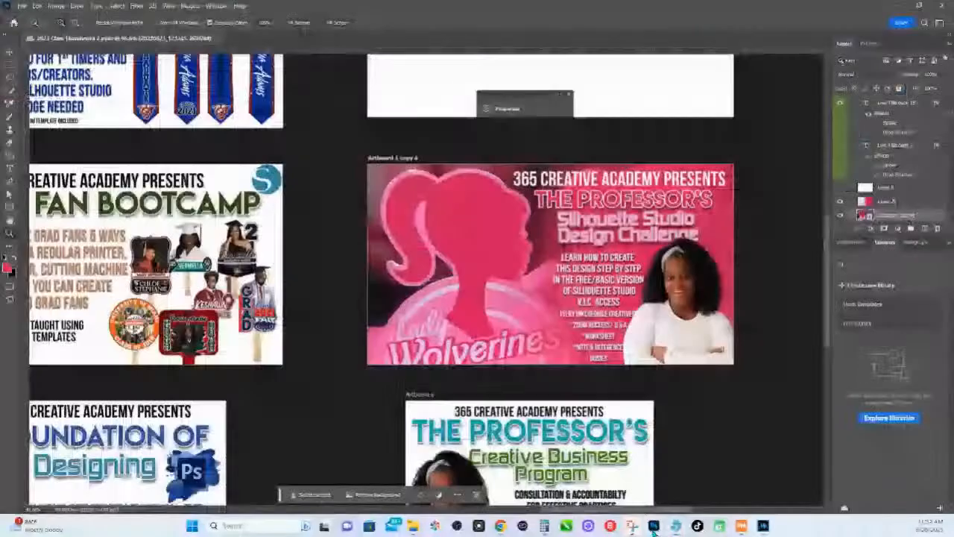
{"action": "left_click", "coordinate": [22, 5]}
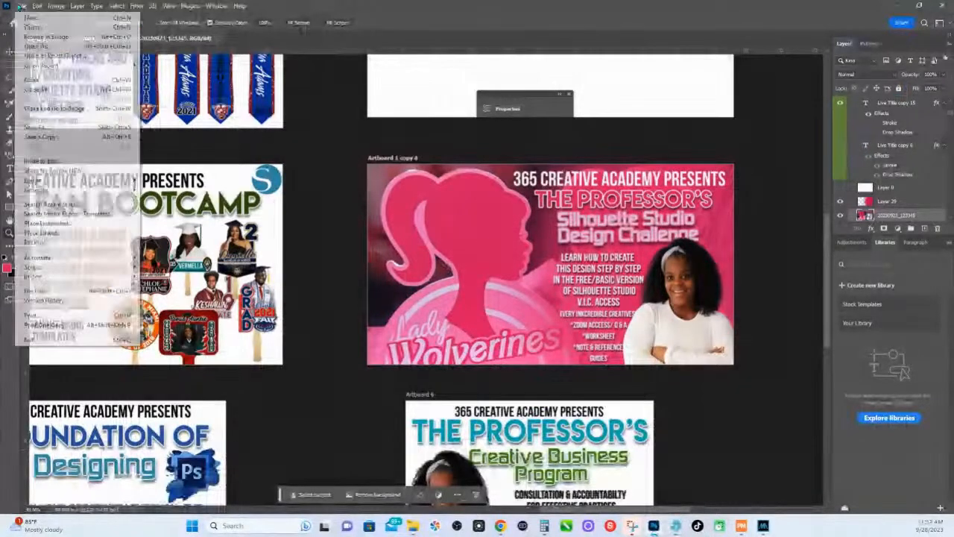
{"action": "left_click", "coordinate": [53, 224]}
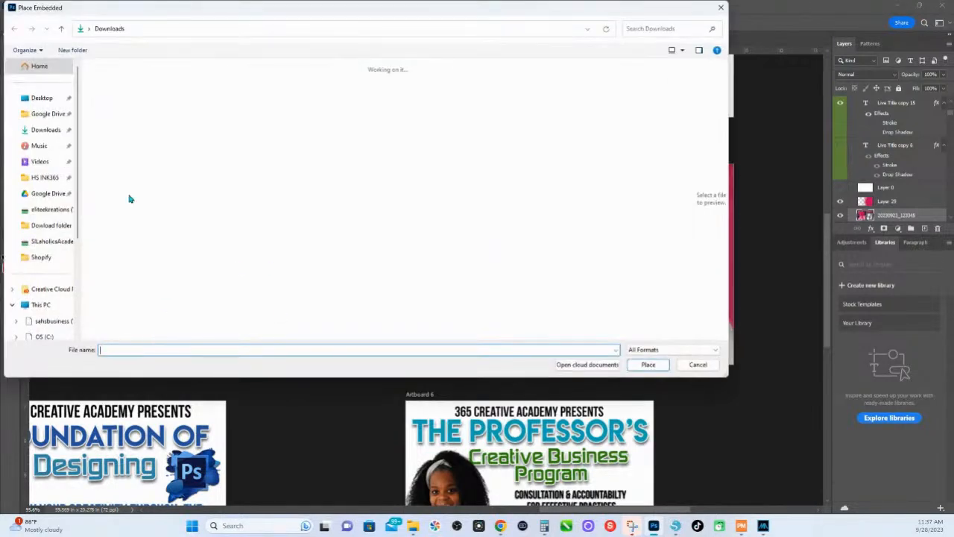
{"action": "left_click", "coordinate": [38, 70]}
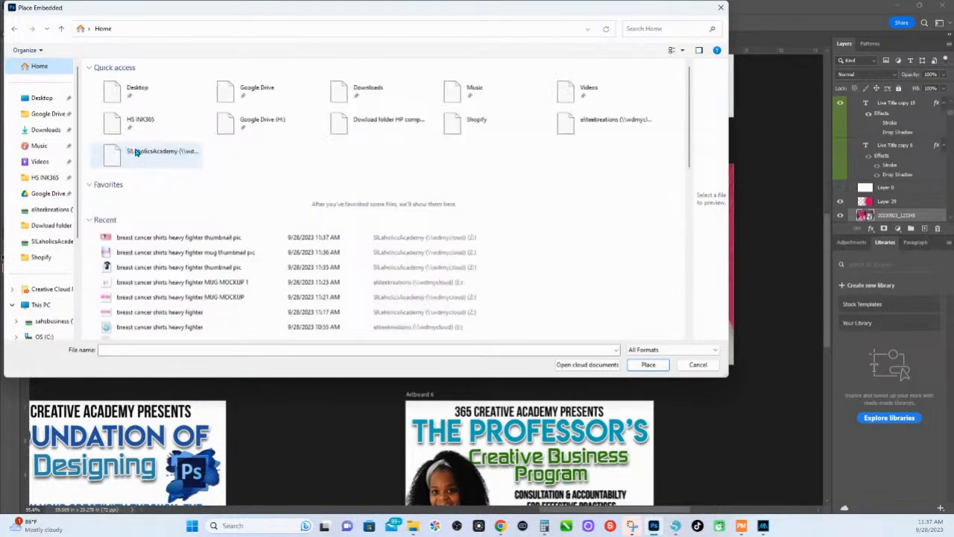
{"action": "double_click", "coordinate": [123, 267]}
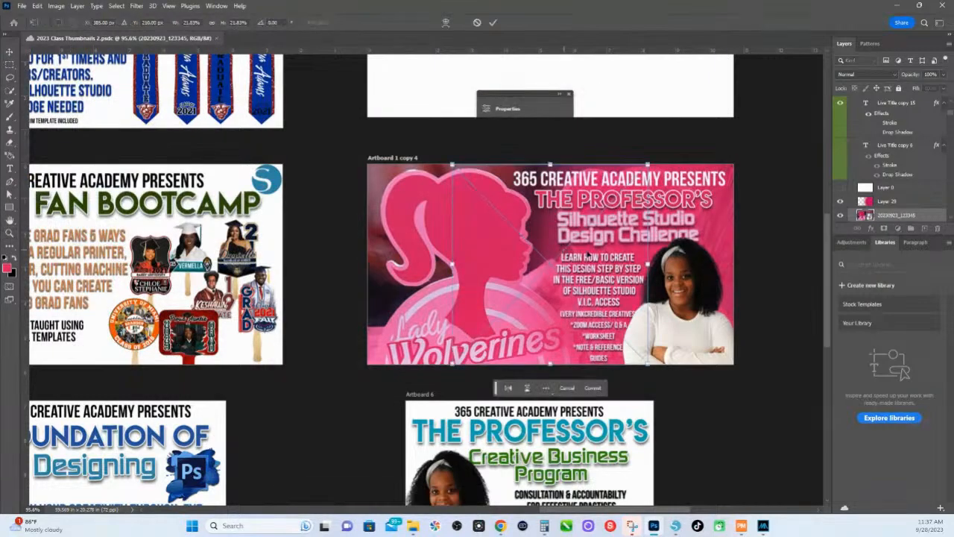
{"action": "left_click_drag", "start_coordinate": [433, 246], "coordinate": [394, 256]}
{"action": "key", "text": "Return"}
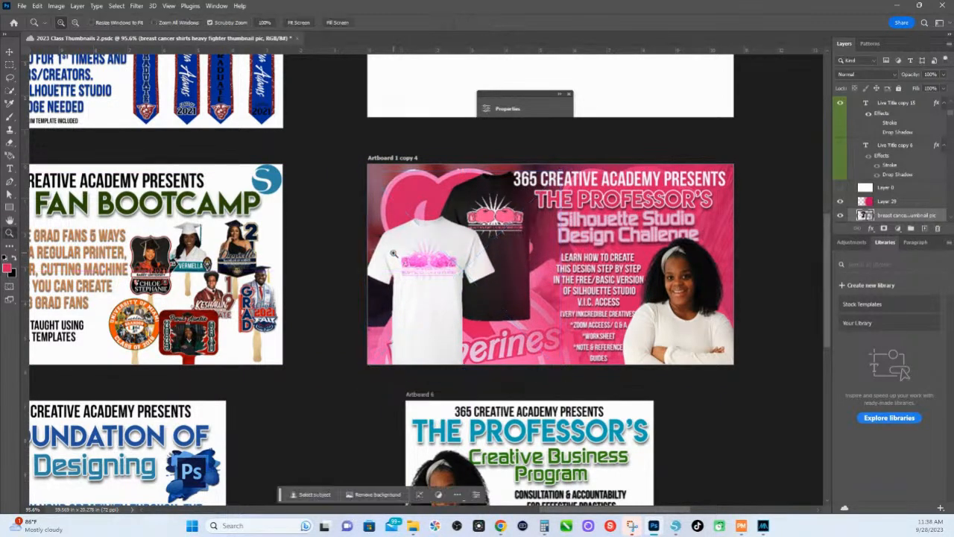
Step: Hide the old background photo layer 20230923_123345 on Artboard 1 copy 4 and check the white Layer 0's visibility
{"action": "scroll", "coordinate": [877, 196], "scroll_direction": "down", "scroll_amount": 1}
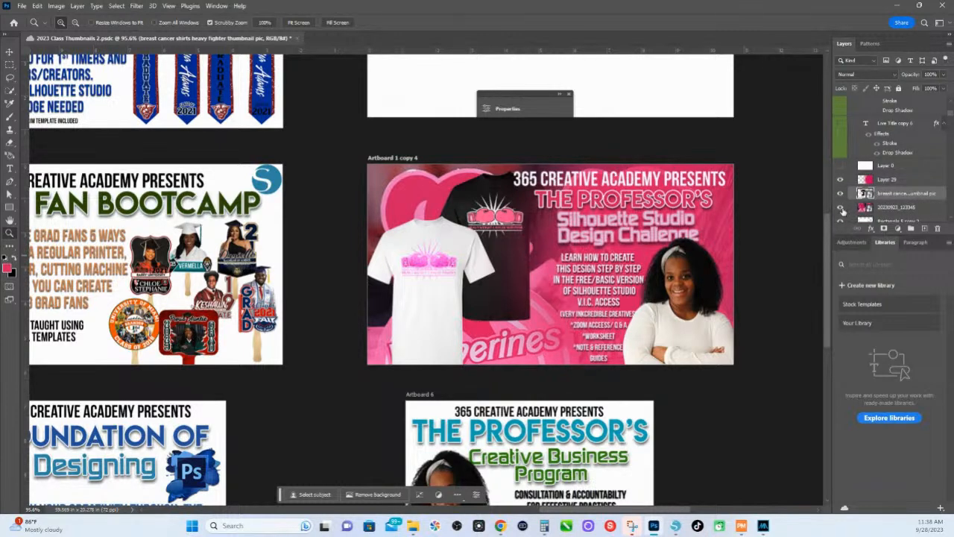
{"action": "left_click", "coordinate": [841, 208]}
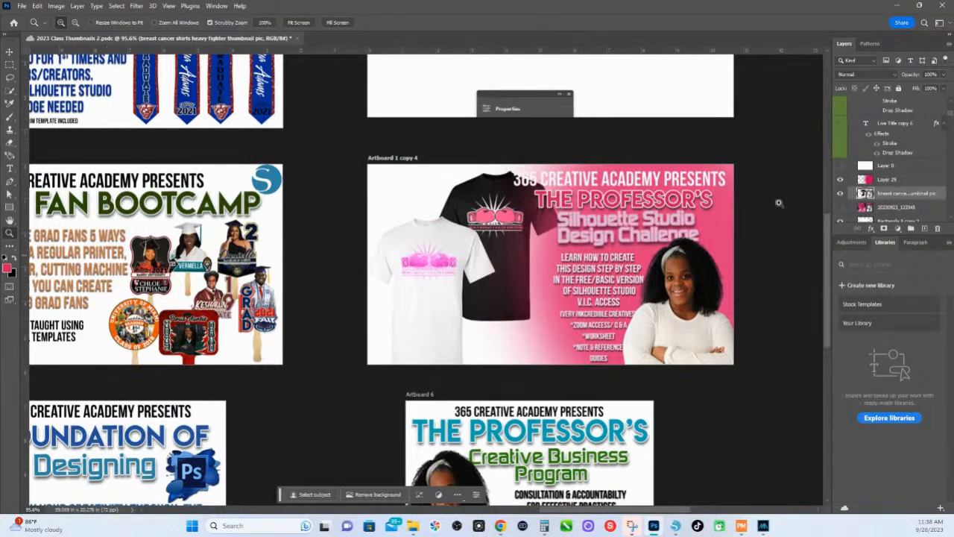
{"action": "scroll", "coordinate": [779, 202], "scroll_direction": "down", "scroll_amount": 1}
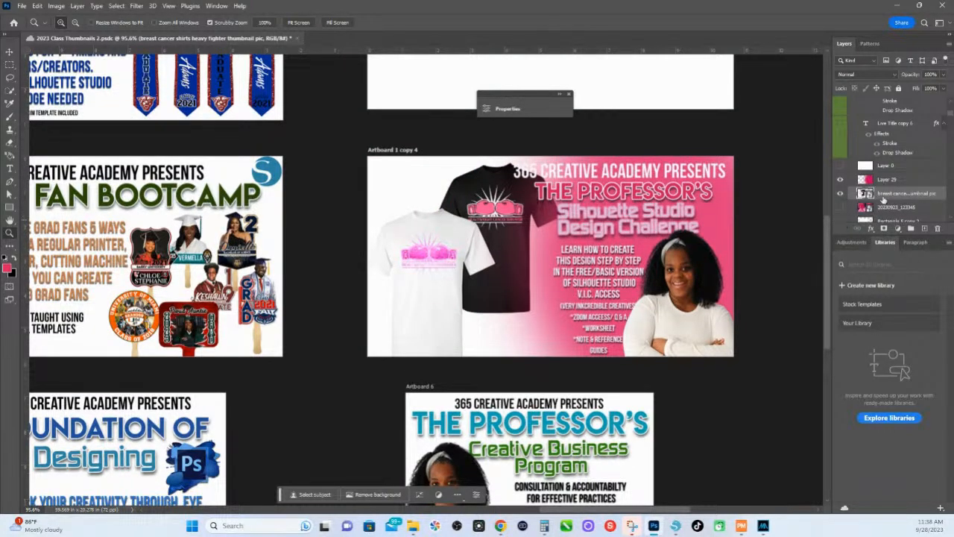
{"action": "scroll", "coordinate": [882, 199], "scroll_direction": "down", "scroll_amount": 1}
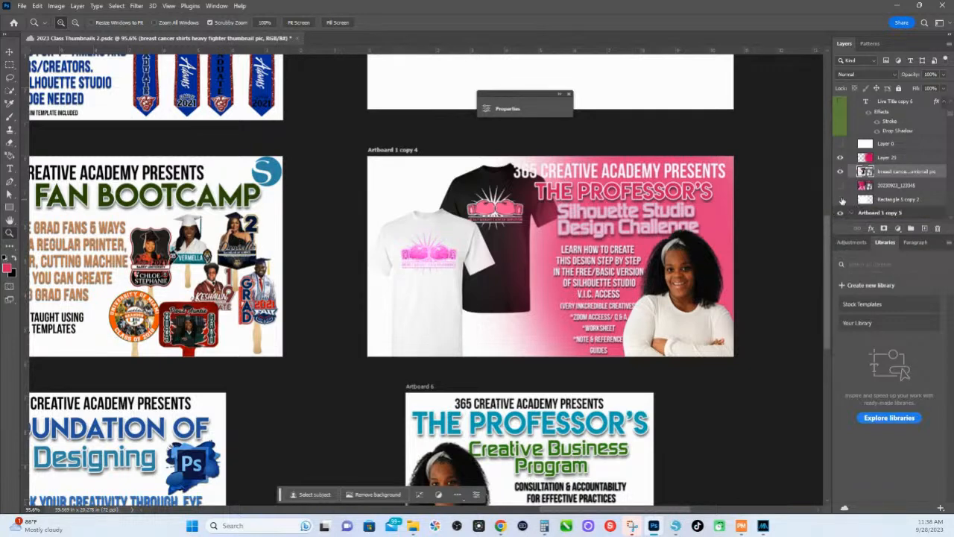
{"action": "left_click", "coordinate": [841, 144]}
{"action": "left_click", "coordinate": [841, 145]}
Step: Place the recent file "breast cancer shirts heavy fighter mug thumbnail pic" as an embedded image on the artboard
{"action": "left_click", "coordinate": [22, 7]}
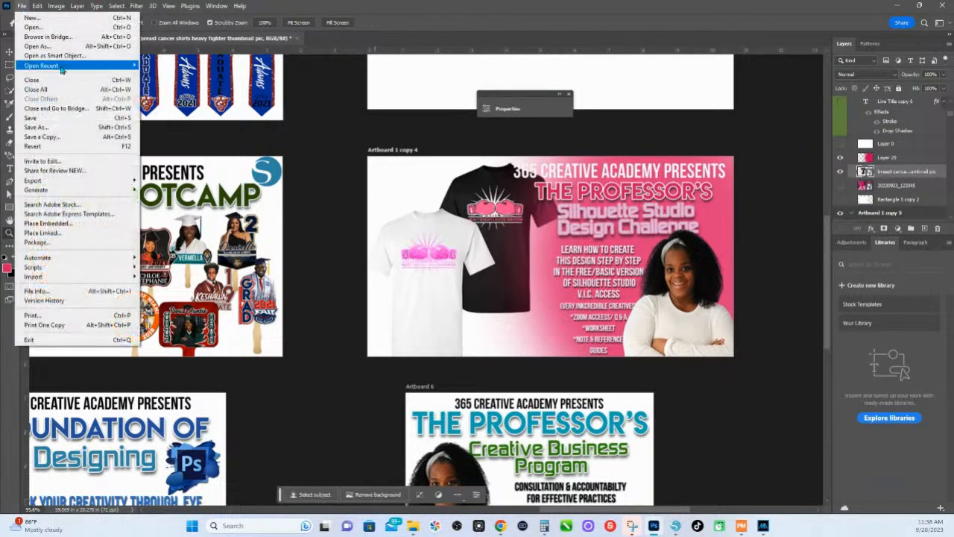
{"action": "left_click", "coordinate": [61, 225]}
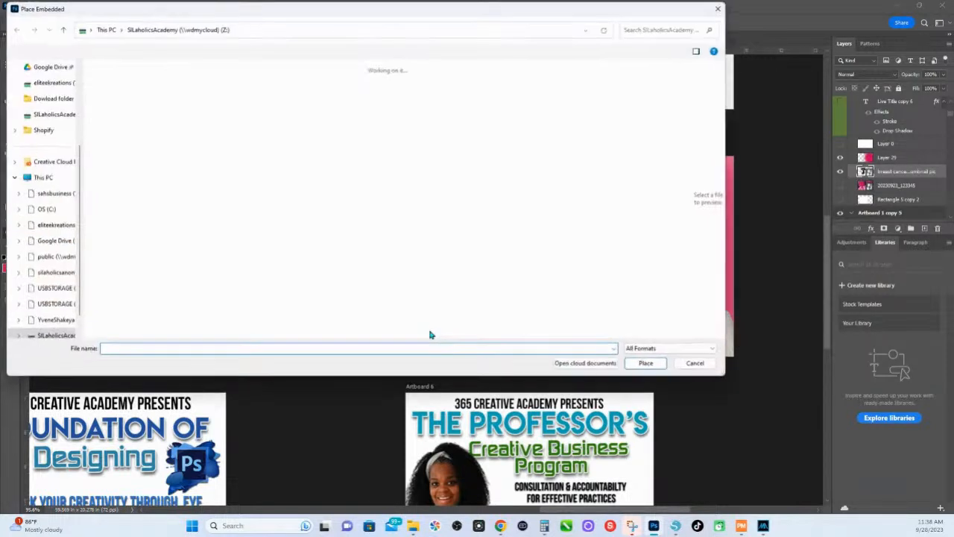
{"action": "scroll", "coordinate": [190, 247], "scroll_direction": "down", "scroll_amount": 10}
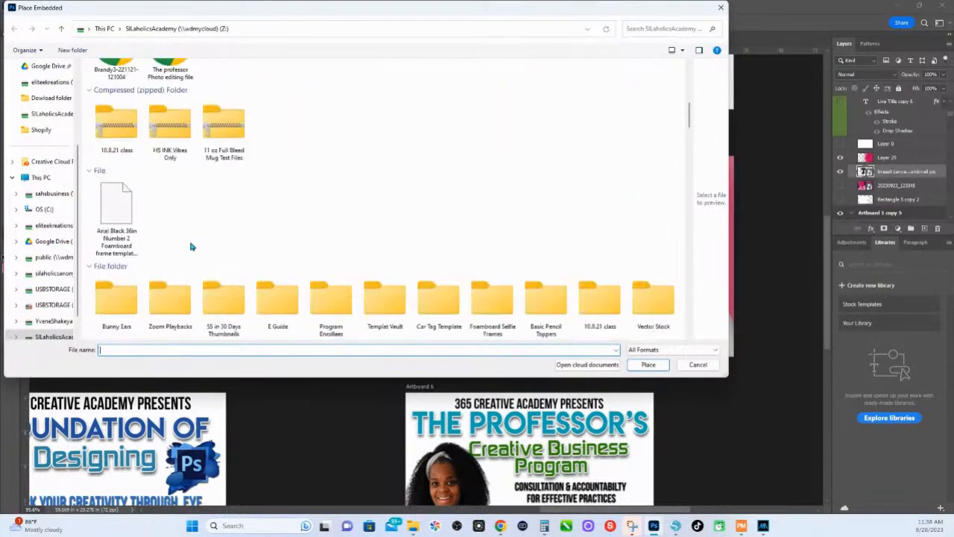
{"action": "scroll", "coordinate": [62, 156], "scroll_direction": "up", "scroll_amount": 3}
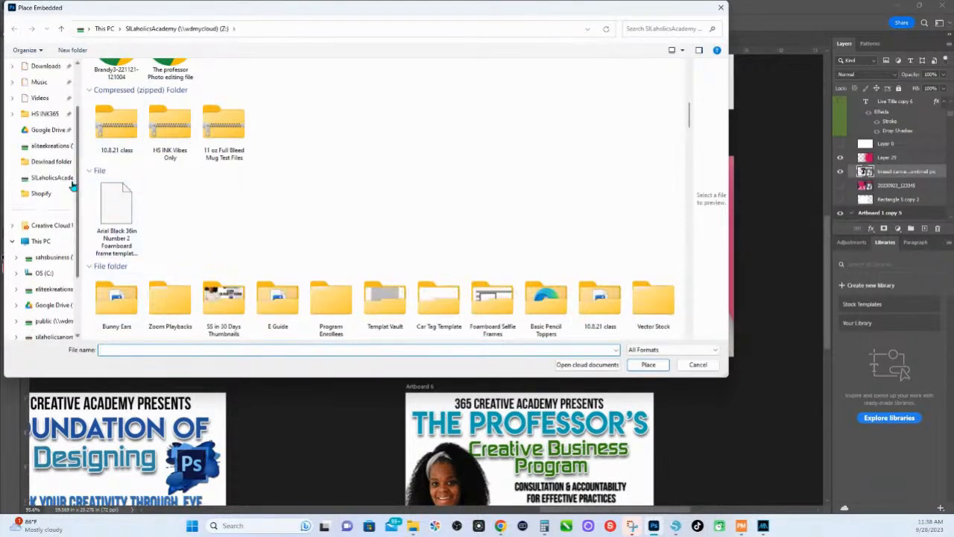
{"action": "left_click", "coordinate": [30, 66]}
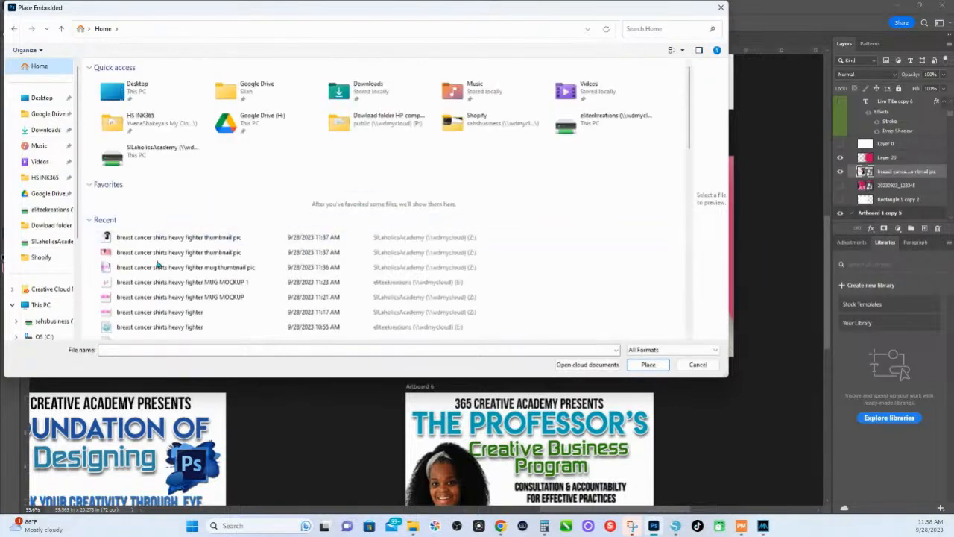
{"action": "left_click", "coordinate": [158, 267]}
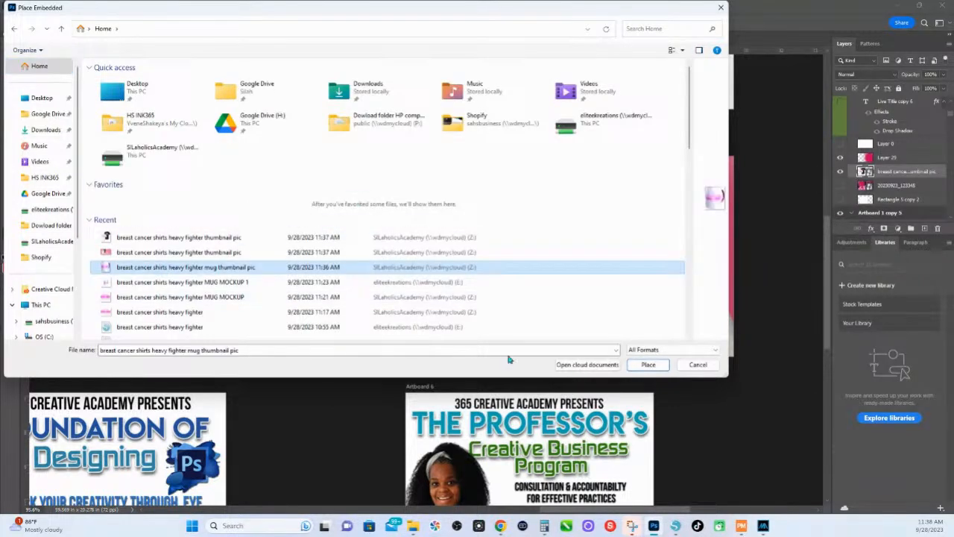
{"action": "left_click", "coordinate": [648, 365]}
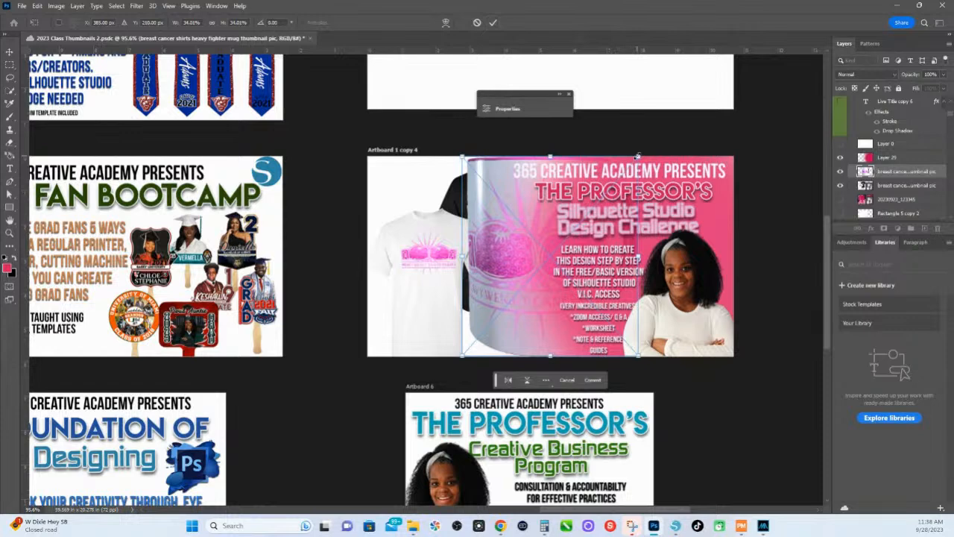
Step: Scale the mug image down to about 11.4% and position it in front of the shirts near the artboard's lower edge
{"action": "left_click_drag", "start_coordinate": [638, 156], "coordinate": [612, 185]}
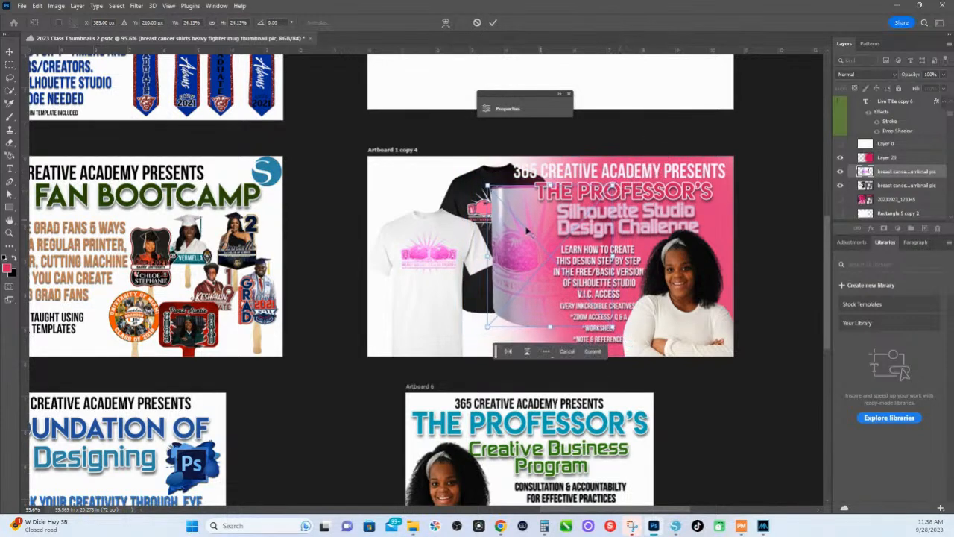
{"action": "left_click_drag", "start_coordinate": [564, 285], "coordinate": [458, 262]}
{"action": "left_click_drag", "start_coordinate": [506, 304], "coordinate": [482, 333]}
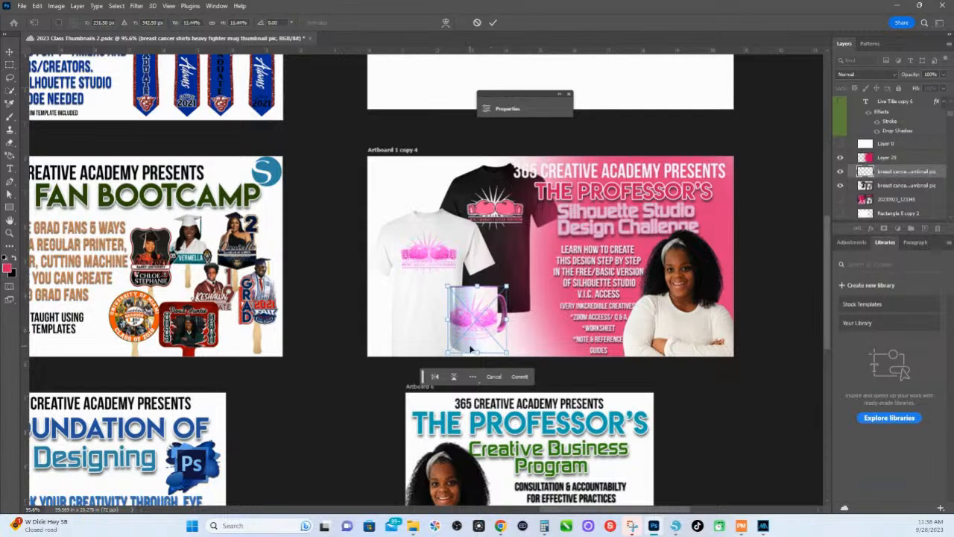
{"action": "key", "text": "Return"}
Step: Place the pink-background version of the recent file "breast cancer shirts heavy fighter thumbnail pic" as an embedded image on Artboard 1 copy 4
{"action": "left_click", "coordinate": [23, 6]}
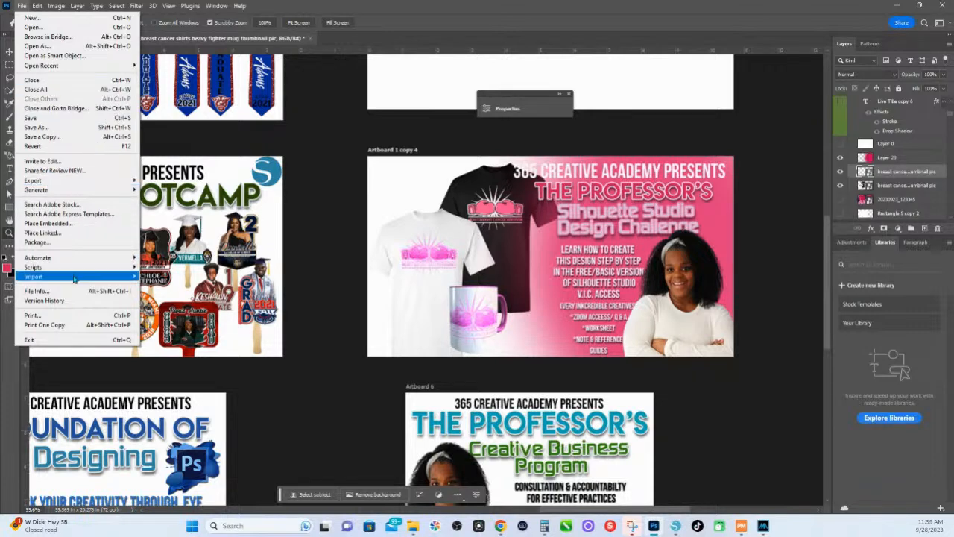
{"action": "left_click", "coordinate": [67, 225]}
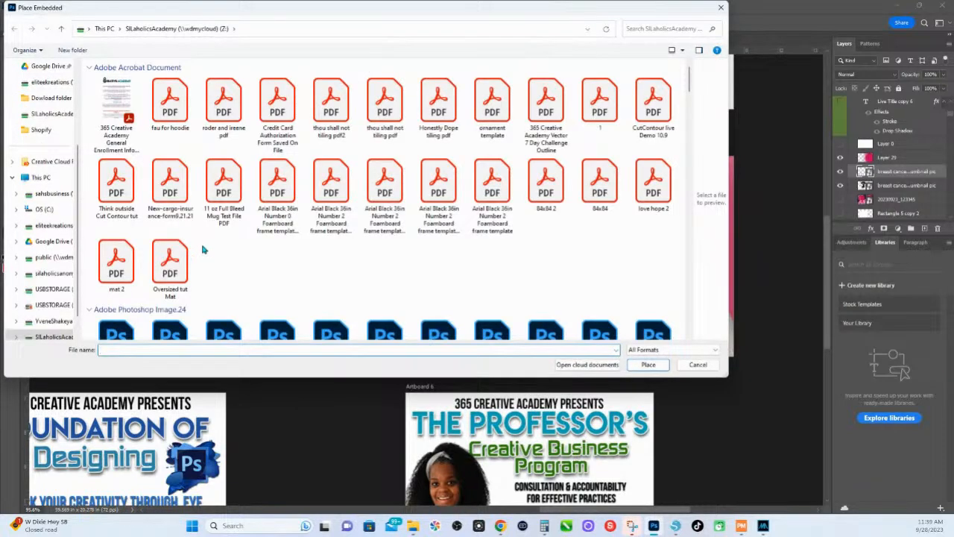
{"action": "scroll", "coordinate": [62, 113], "scroll_direction": "up", "scroll_amount": 3}
{"action": "left_click", "coordinate": [36, 69]}
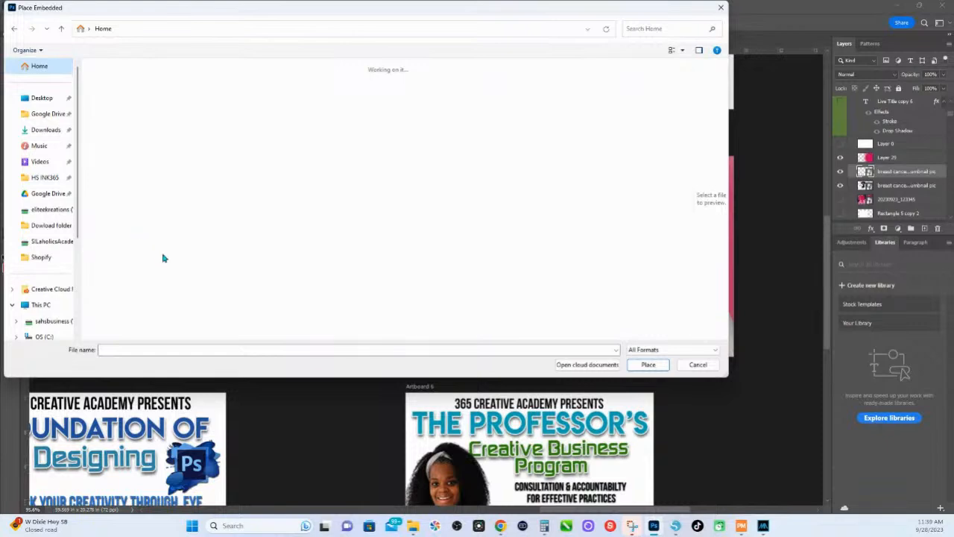
{"action": "scroll", "coordinate": [227, 269], "scroll_direction": "down", "scroll_amount": 3}
{"action": "scroll", "coordinate": [193, 253], "scroll_direction": "up", "scroll_amount": 5}
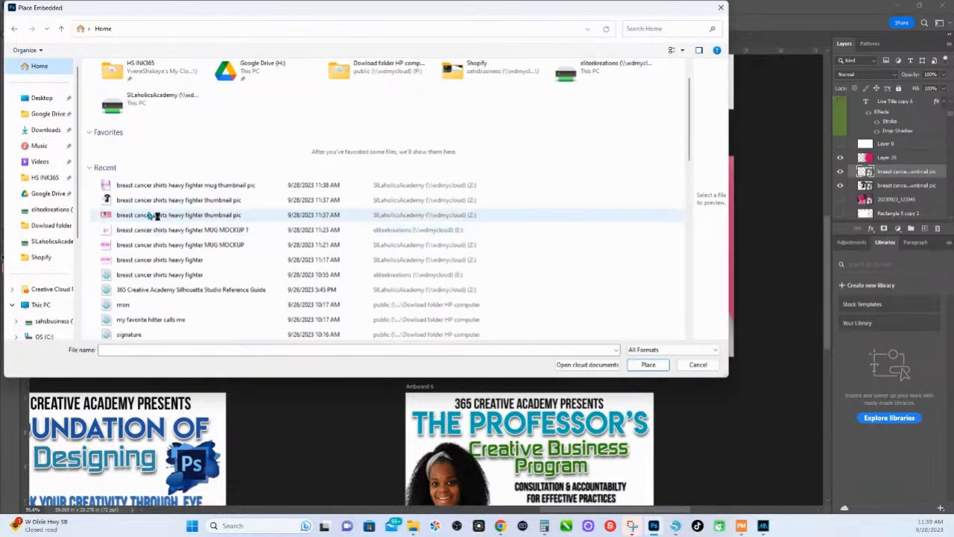
{"action": "left_click", "coordinate": [139, 215]}
{"action": "double_click", "coordinate": [139, 216]}
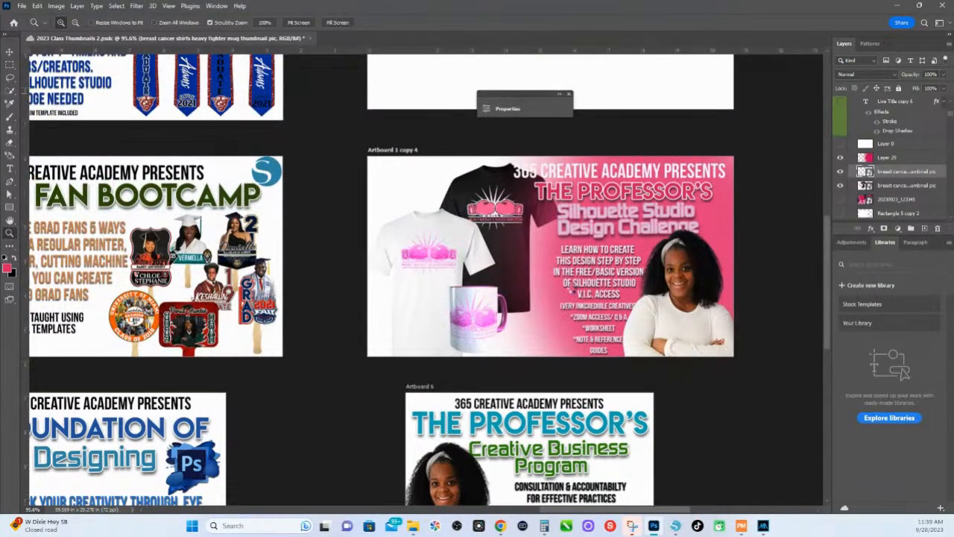
Step: Scale the pink-background mockup image to about 21.6% and position it so the shirts and mug fill the artboard's left half
{"action": "left_click_drag", "start_coordinate": [450, 235], "coordinate": [404, 241]}
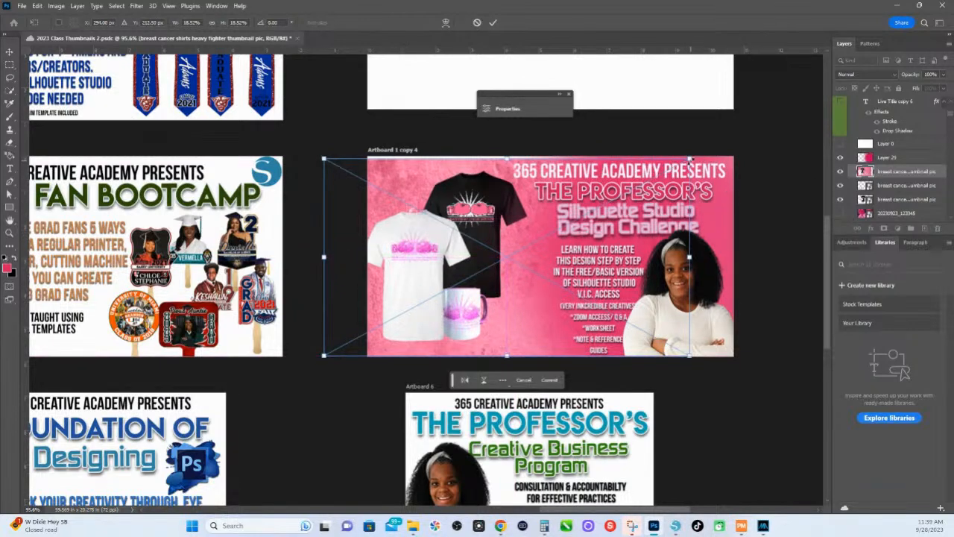
{"action": "left_click_drag", "start_coordinate": [690, 159], "coordinate": [722, 140]}
{"action": "left_click_drag", "start_coordinate": [458, 223], "coordinate": [483, 221]}
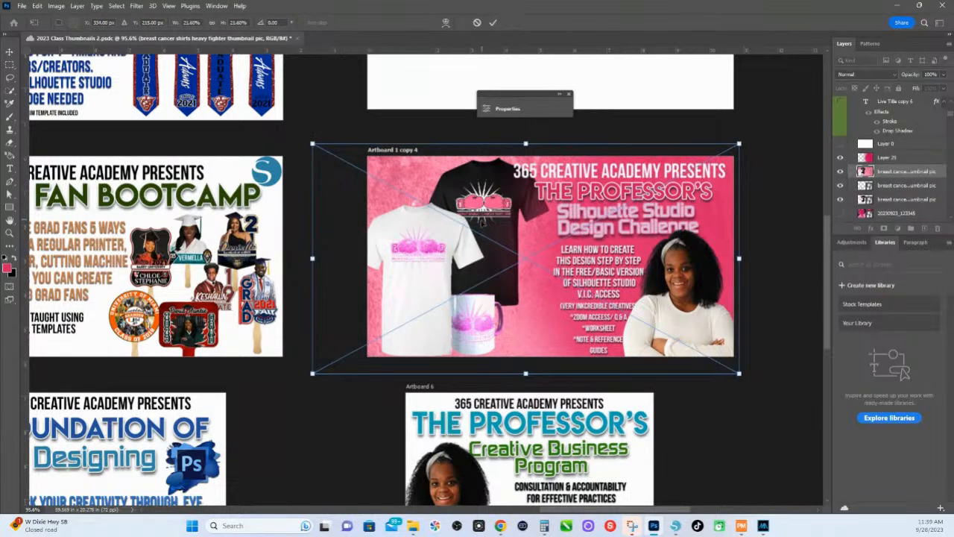
{"action": "key", "text": "Return"}
{"action": "key", "text": "z"}
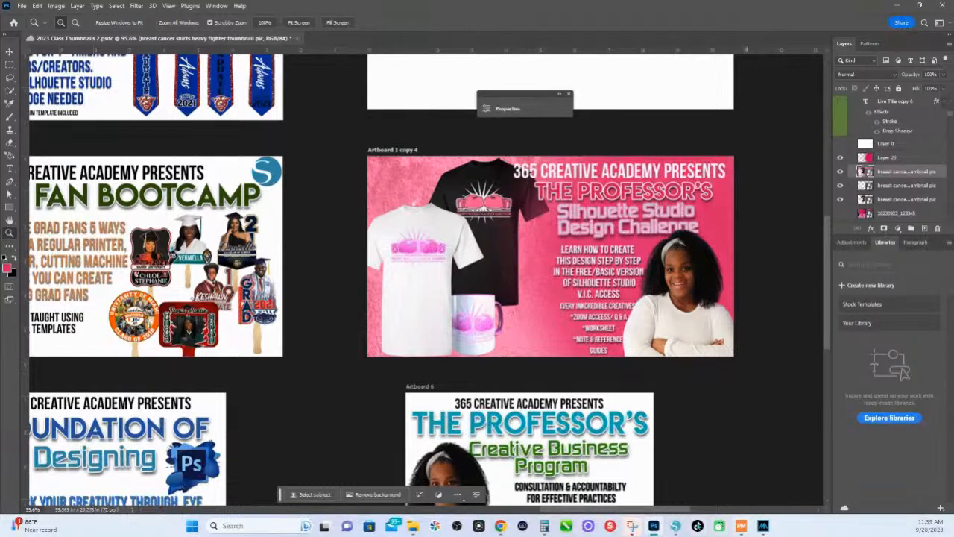
Step: Switch to Silhouette Studio and move the pink textured background down and right, away from behind the shirts and mug
{"action": "left_click", "coordinate": [675, 526]}
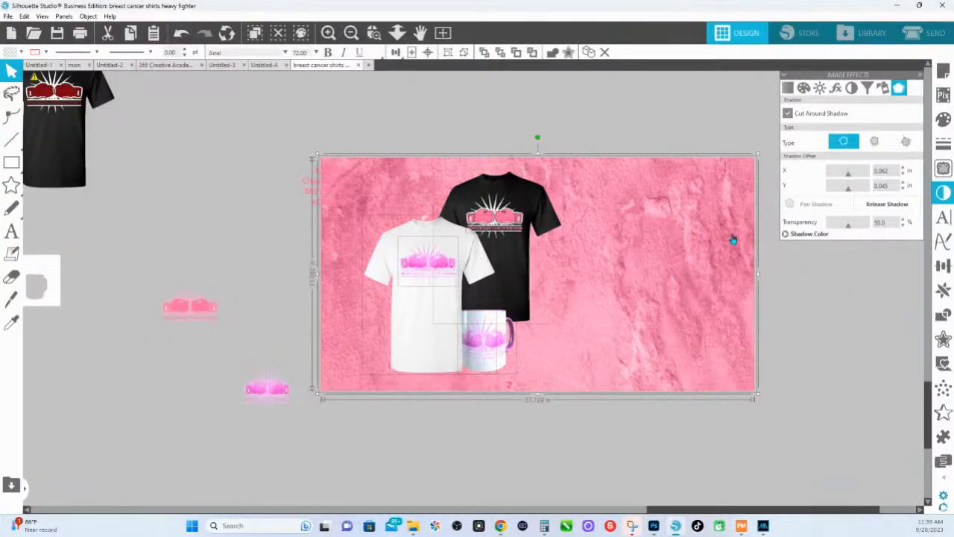
{"action": "left_click", "coordinate": [681, 133]}
{"action": "left_click_drag", "start_coordinate": [657, 213], "coordinate": [757, 373]}
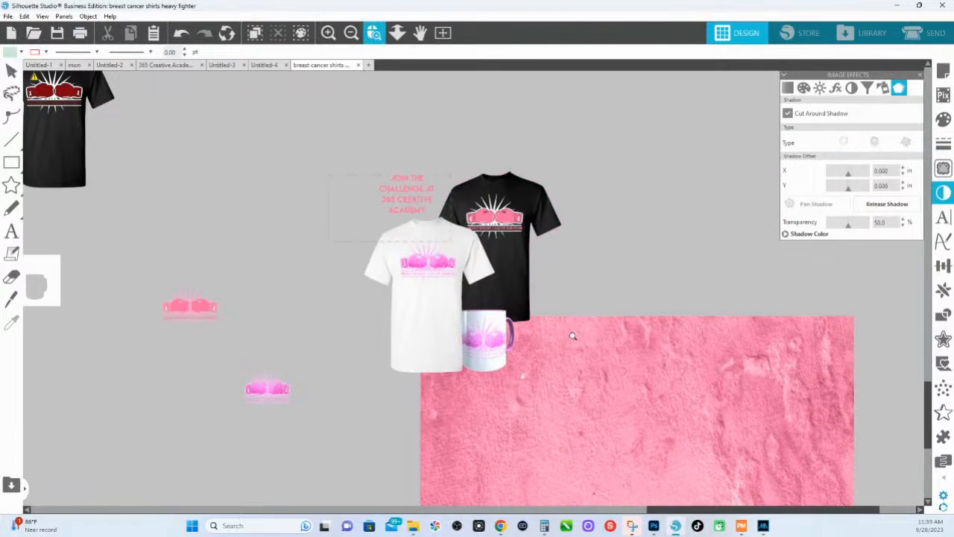
{"action": "scroll", "coordinate": [609, 375], "scroll_direction": "up", "scroll_amount": 3}
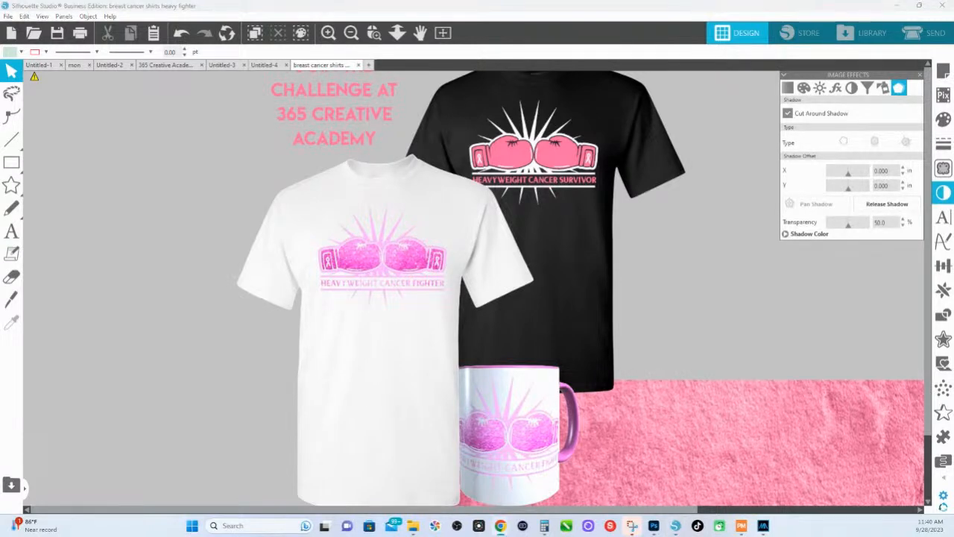
{"action": "scroll", "coordinate": [372, 197], "scroll_direction": "up", "scroll_amount": 2}
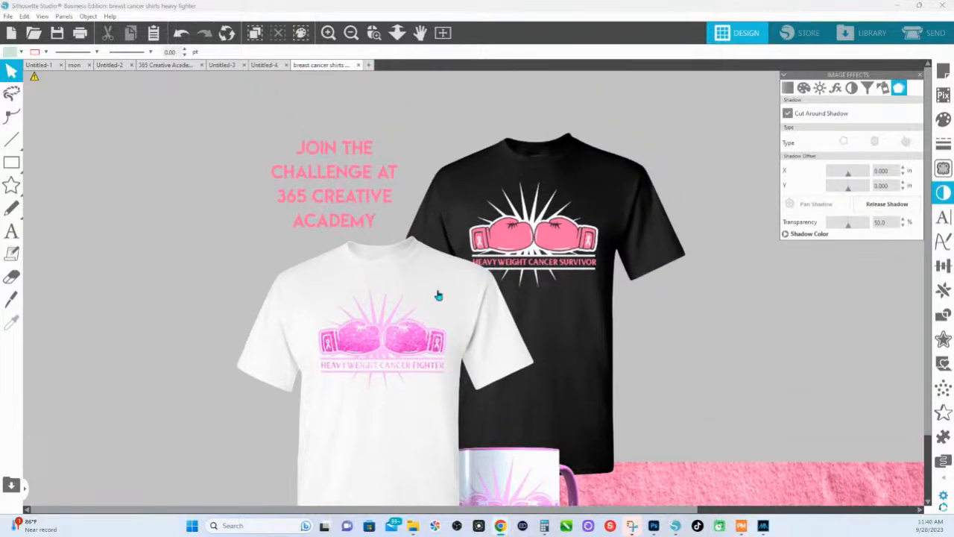